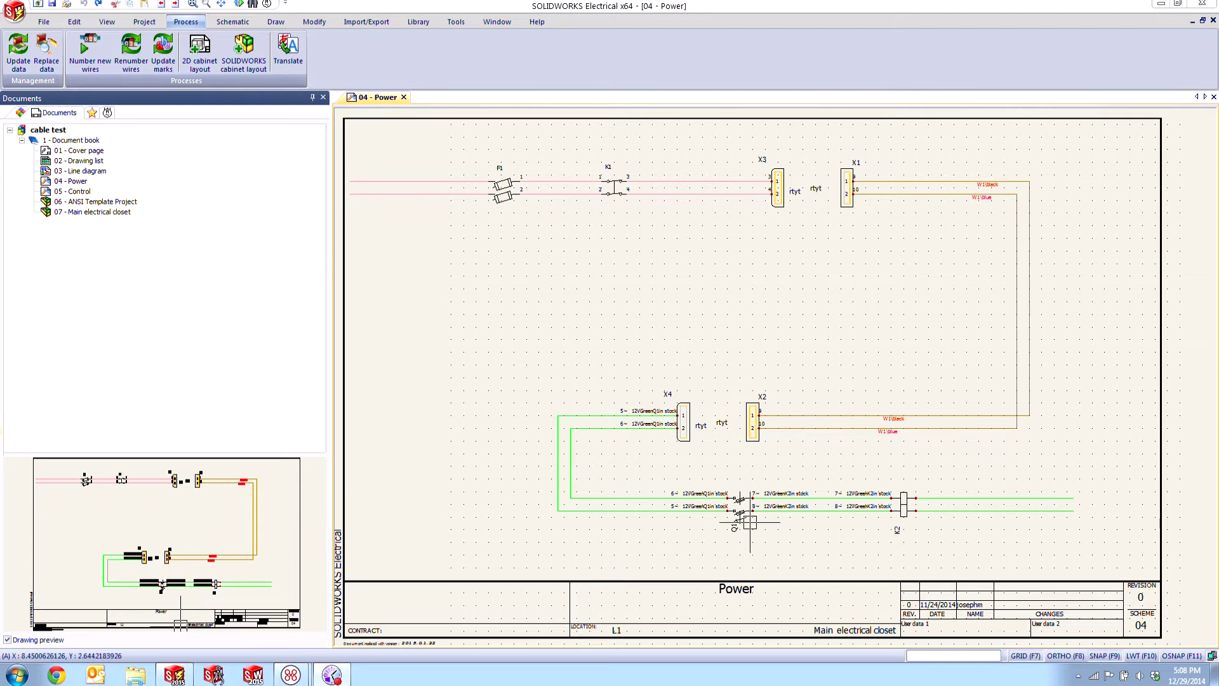
Step: Examine the wire marks on the wires around connectors X4 and X2 in the Power scheme
{"action": "middle_click_drag", "start_coordinate": [733, 395], "coordinate": [640, 390]}
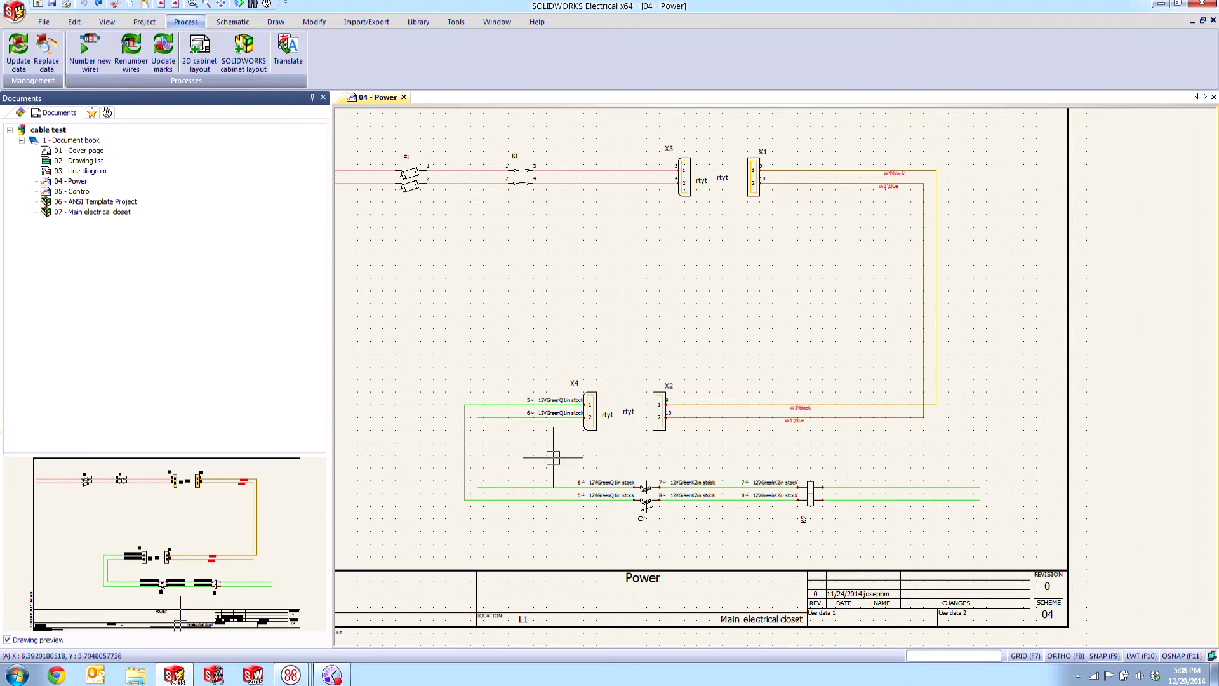
{"action": "scroll", "coordinate": [559, 483], "scroll_direction": "up", "scroll_amount": 2}
{"action": "scroll", "coordinate": [545, 379], "scroll_direction": "up", "scroll_amount": 2}
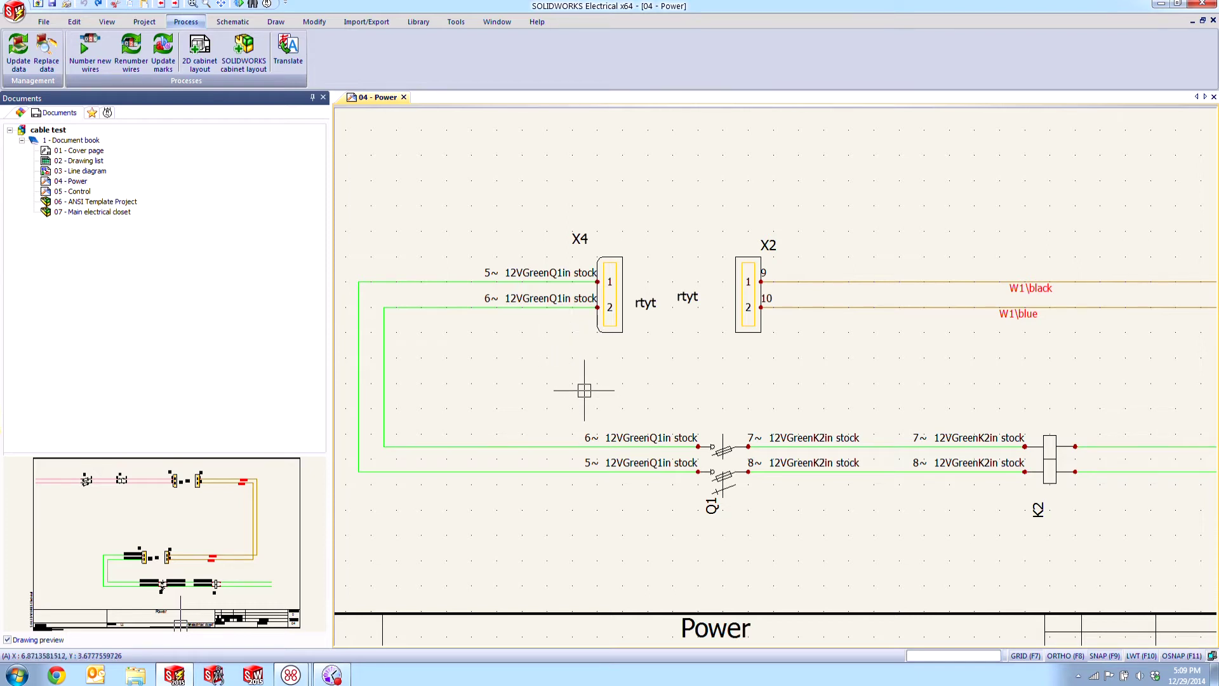
{"action": "scroll", "coordinate": [581, 378], "scroll_direction": "down", "scroll_amount": 2}
{"action": "middle_click_drag", "start_coordinate": [653, 222], "coordinate": [652, 272]}
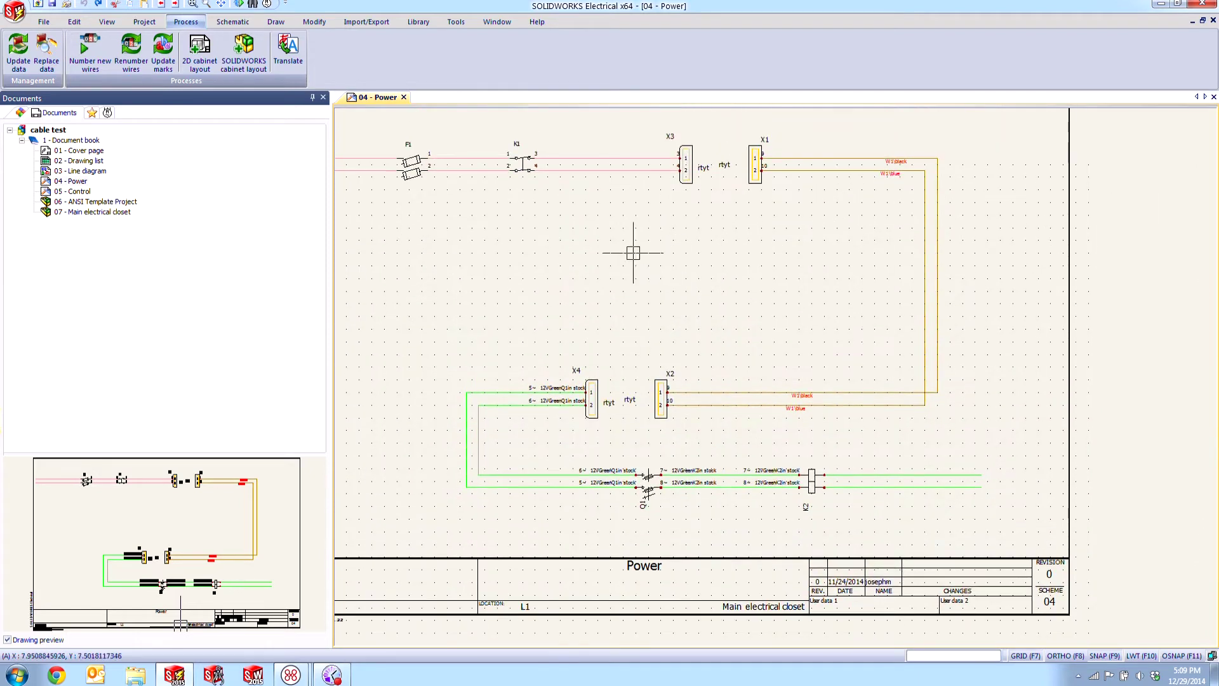
{"action": "middle_click_drag", "start_coordinate": [625, 204], "coordinate": [623, 249]}
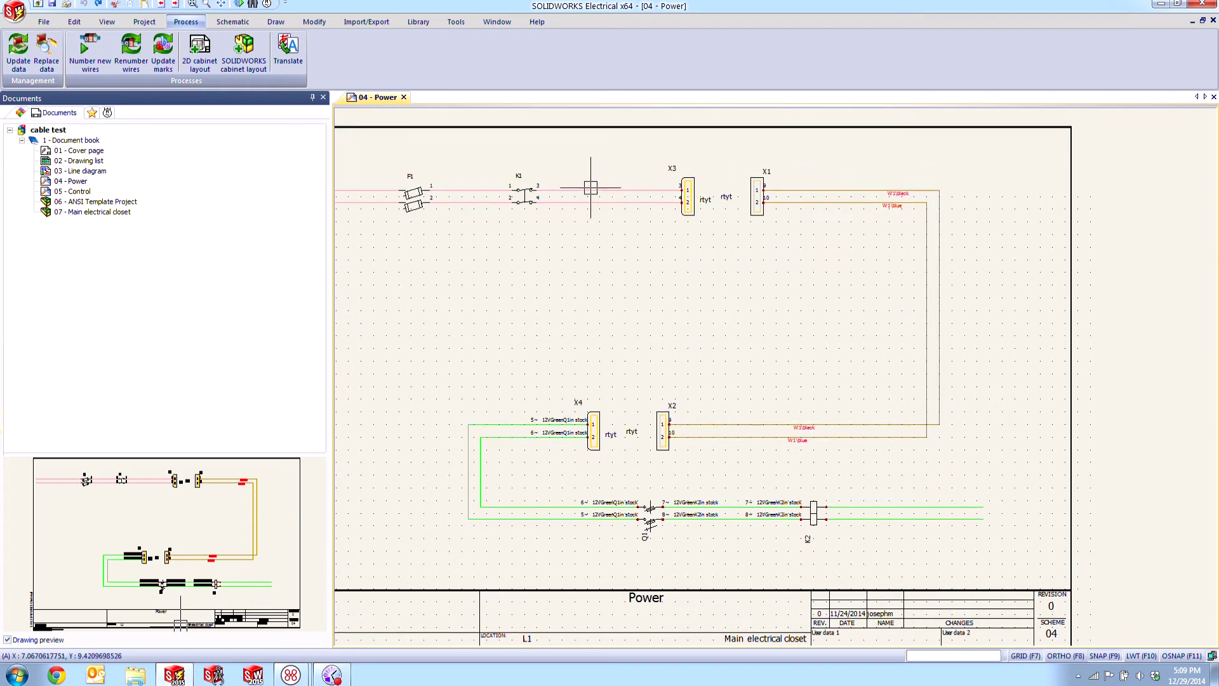
Step: Open the wire mark formula of the 12V wire style used between K1 and X3 and review the available variables
{"action": "scroll", "coordinate": [591, 187], "scroll_direction": "up", "scroll_amount": 2}
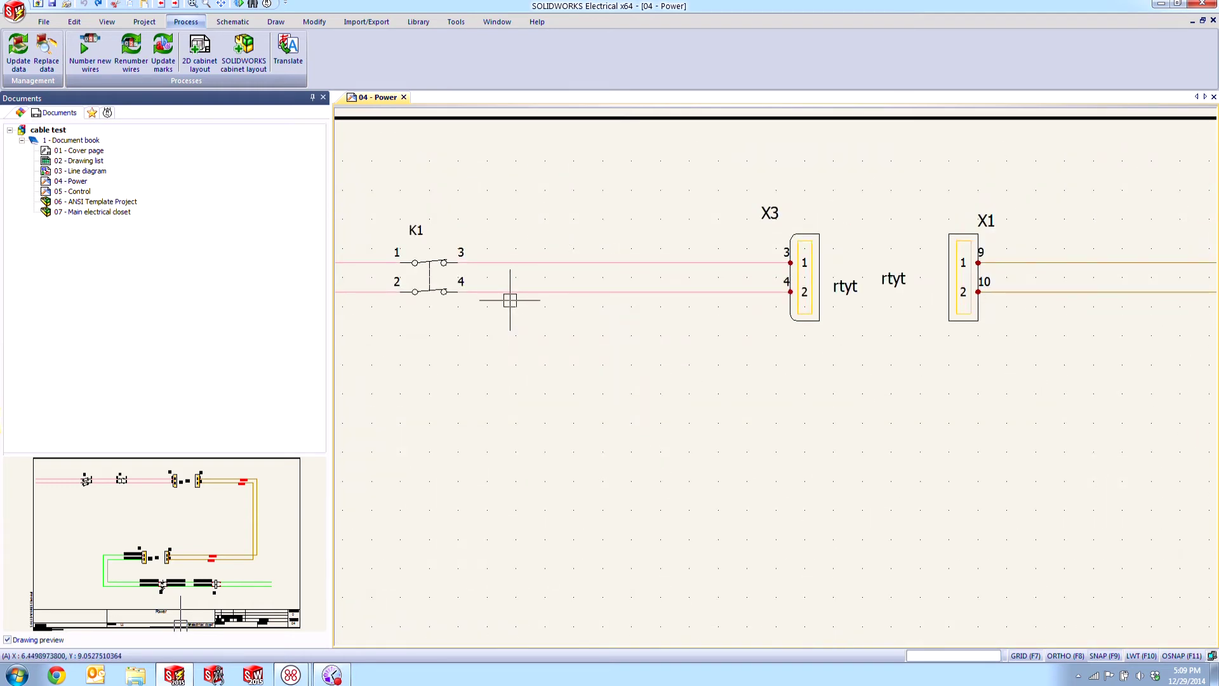
{"action": "right_click", "coordinate": [514, 262]}
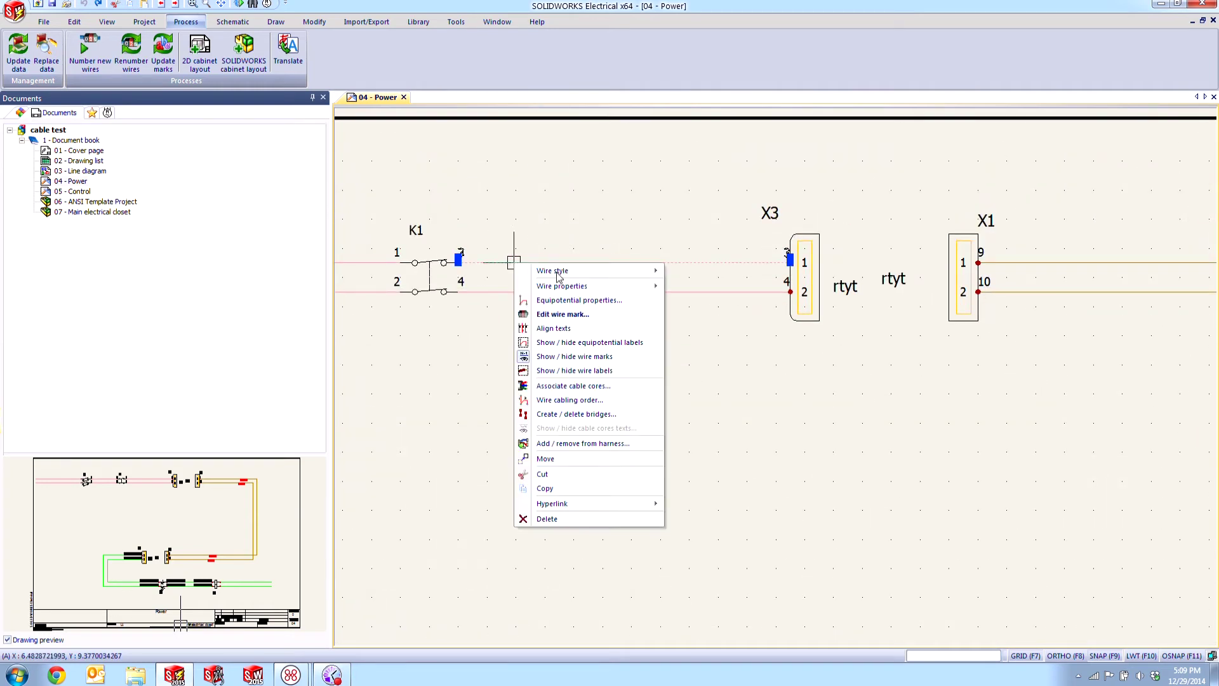
{"action": "mouse_move", "coordinate": [625, 269]}
{"action": "left_click", "coordinate": [691, 272]}
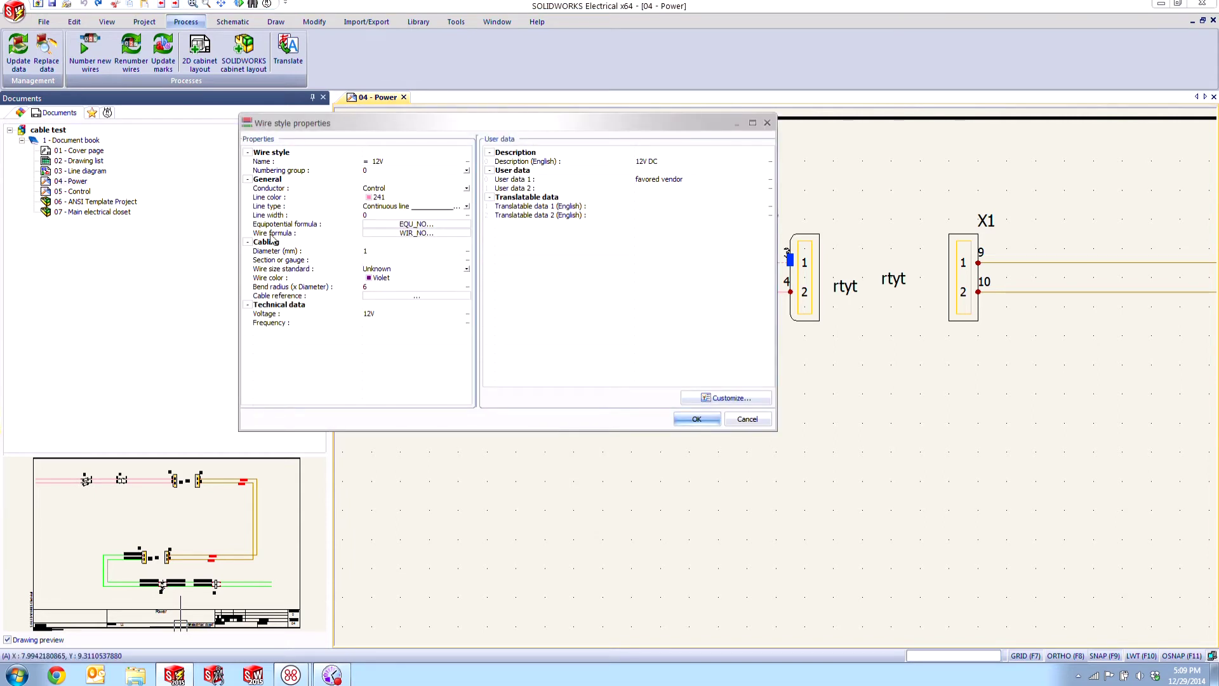
{"action": "left_click", "coordinate": [385, 233]}
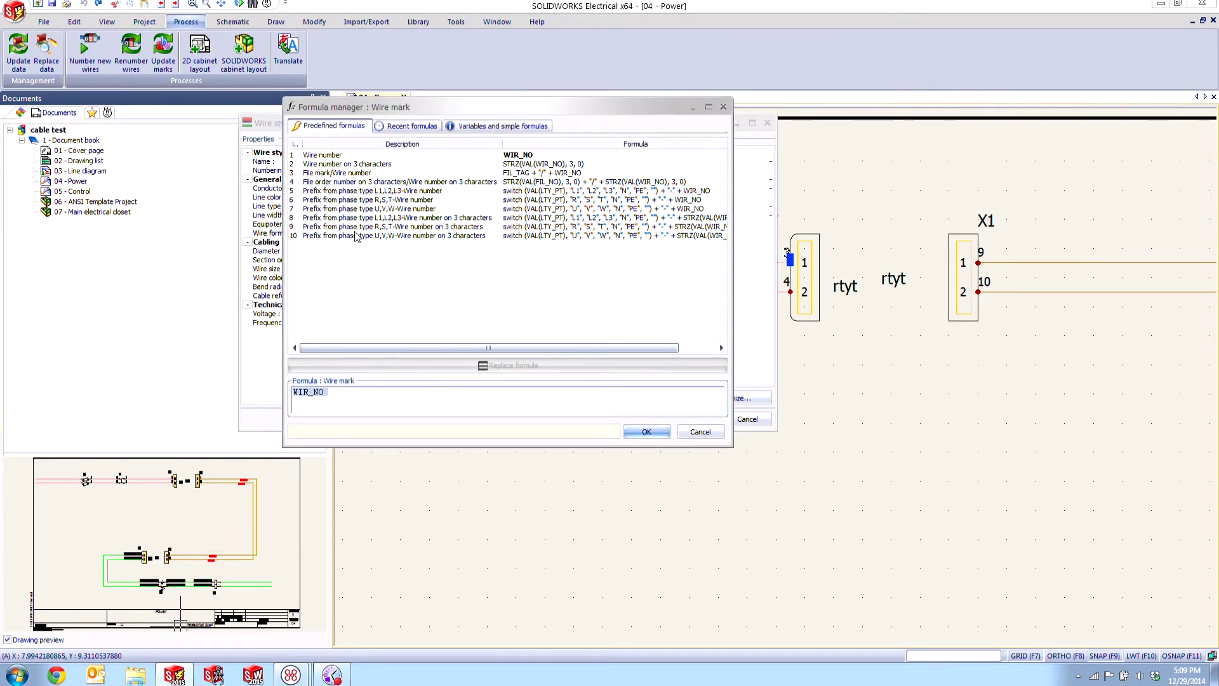
{"action": "left_click", "coordinate": [473, 127]}
{"action": "left_click_drag", "start_coordinate": [720, 276], "coordinate": [717, 210]}
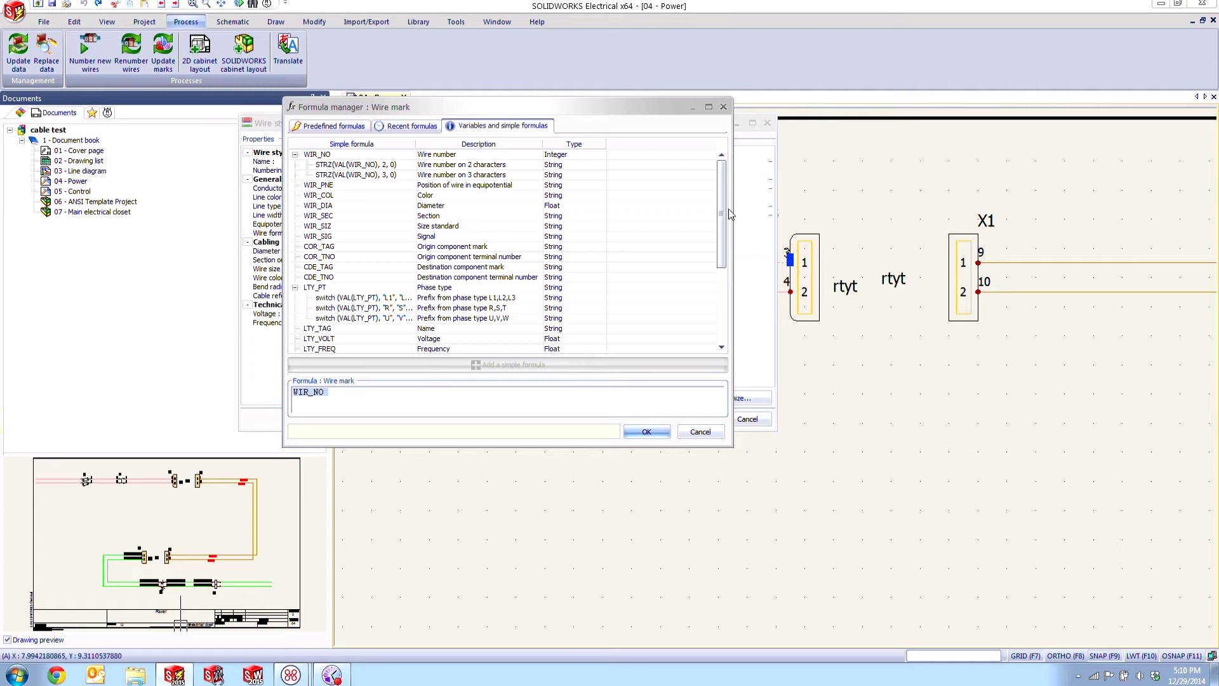
{"action": "left_click_drag", "start_coordinate": [722, 213], "coordinate": [722, 243]}
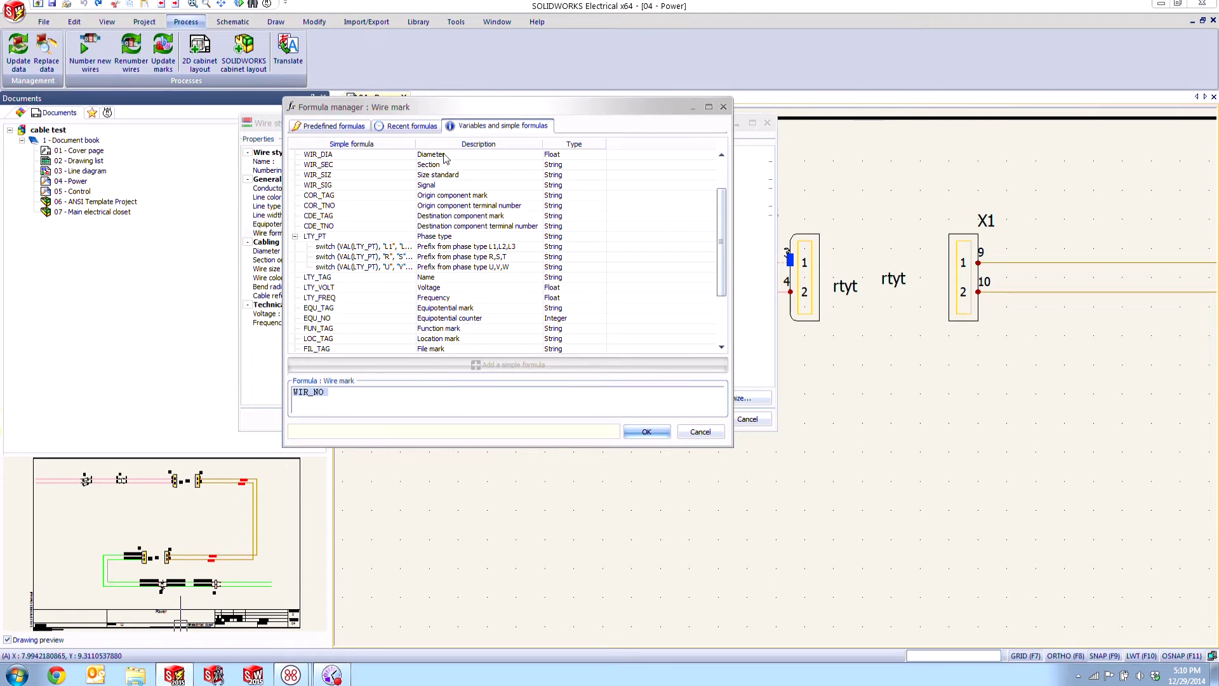
Step: Replace the 12V wire style's wire formula with the recent formula WIR_NO + LTY_TAG + WIR_COL + COR_TAG + USR_DAT_0
{"action": "left_click", "coordinate": [424, 128]}
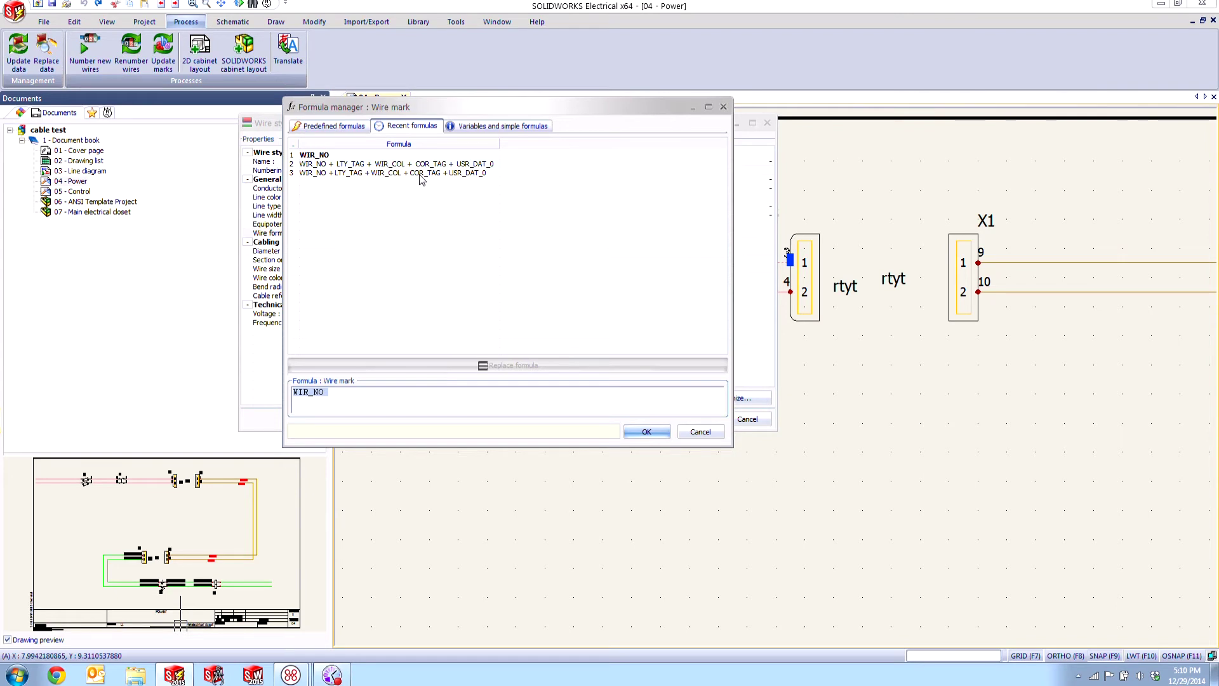
{"action": "left_click", "coordinate": [421, 175]}
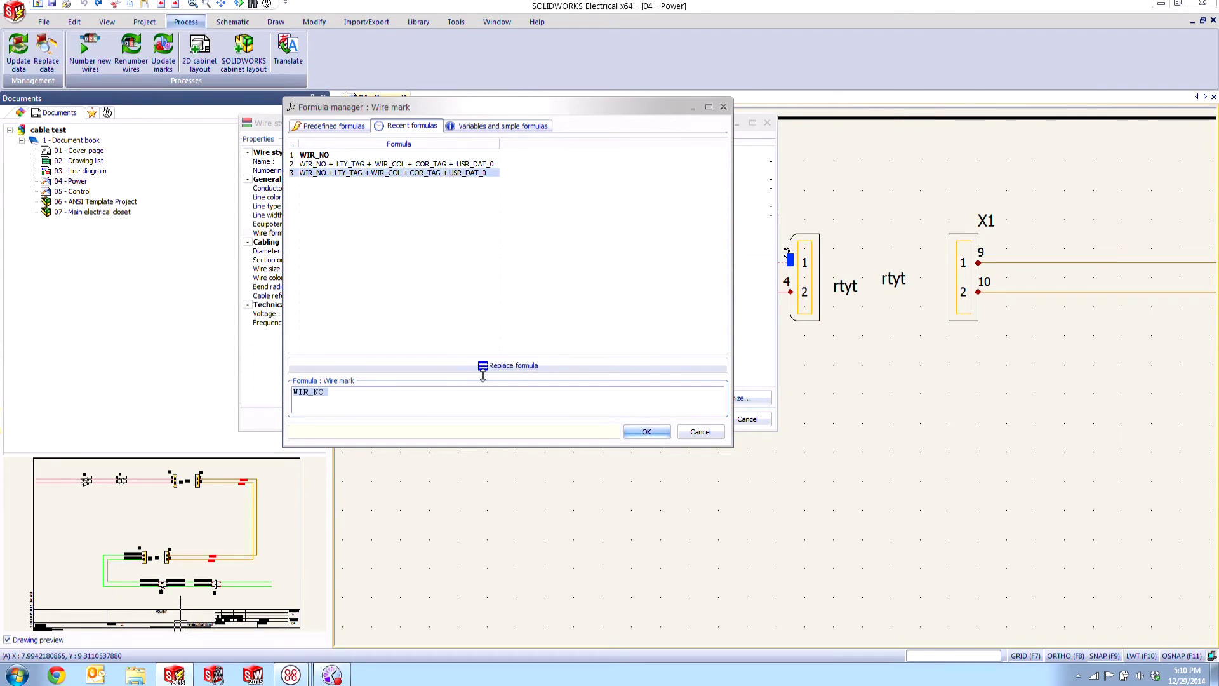
{"action": "left_click", "coordinate": [497, 367]}
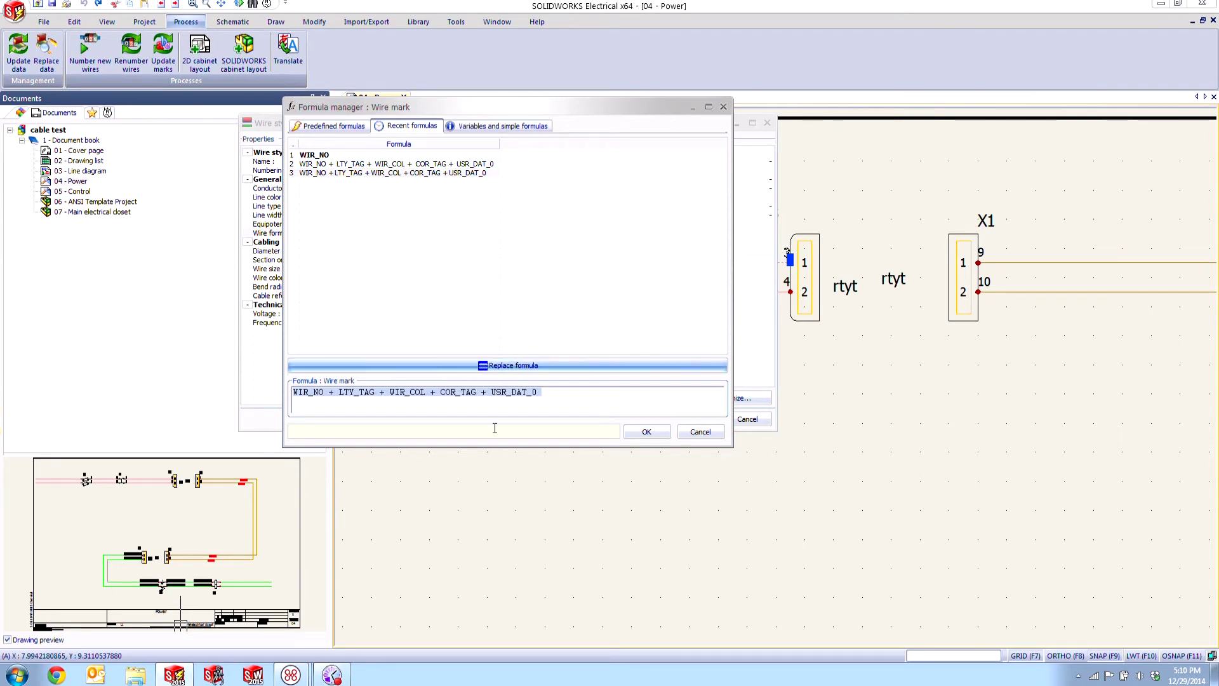
{"action": "left_click", "coordinate": [645, 431]}
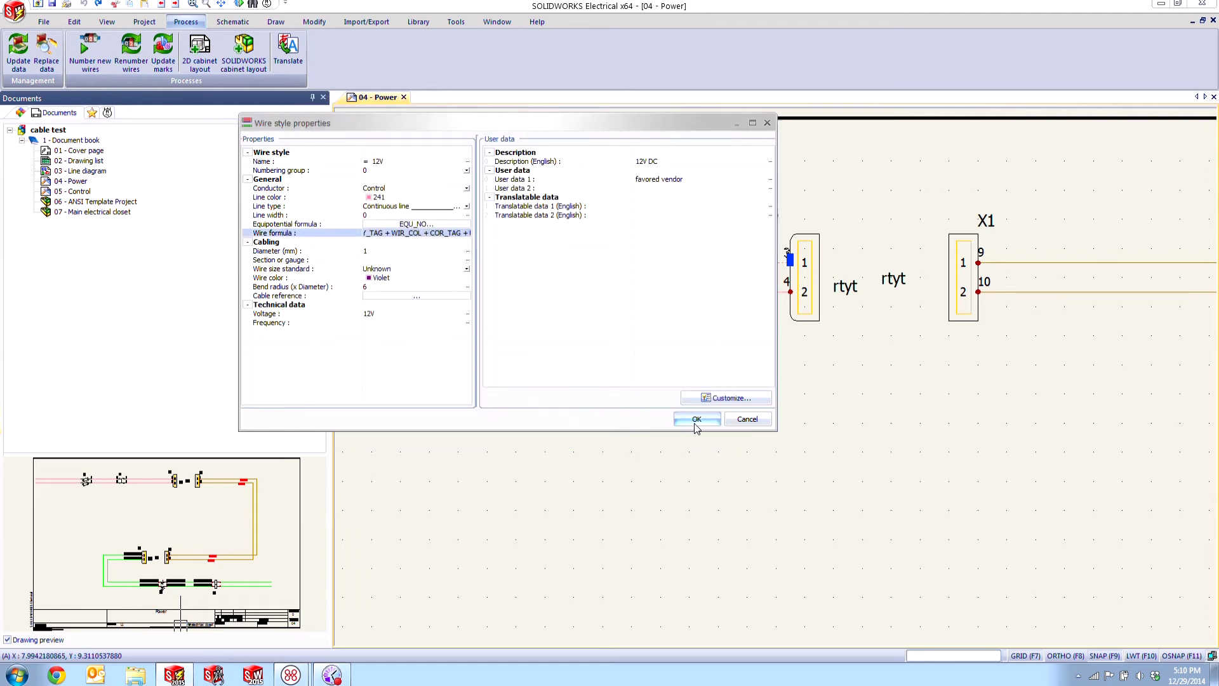
{"action": "left_click", "coordinate": [695, 417]}
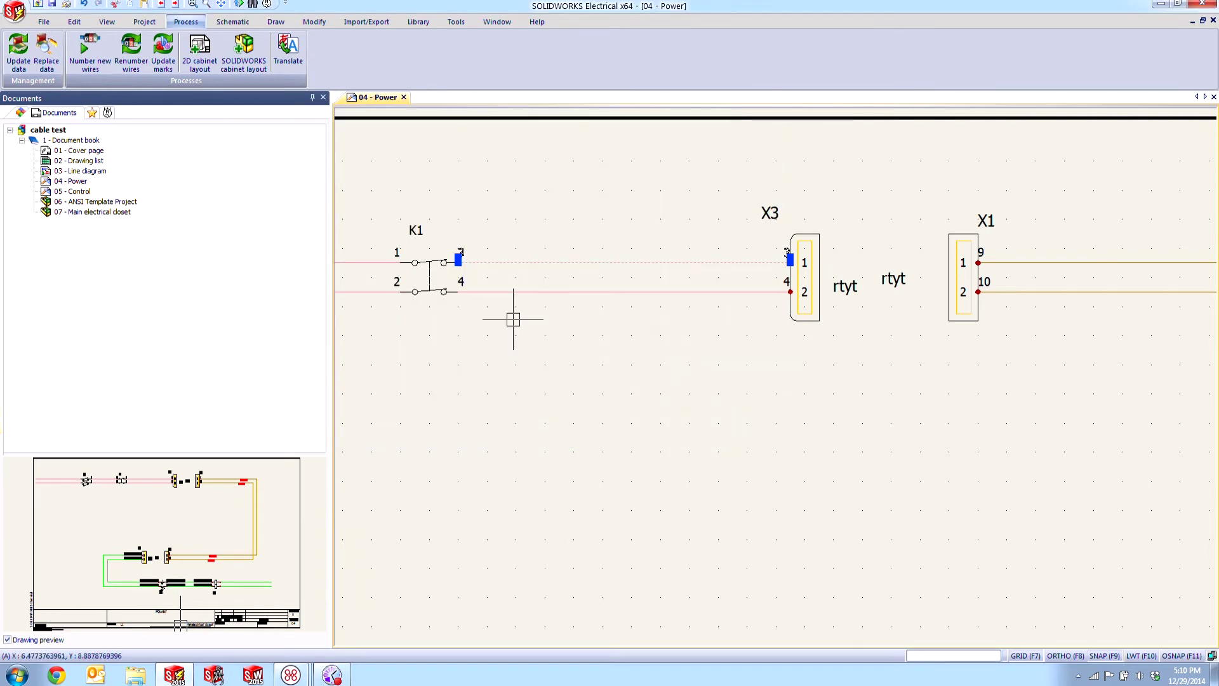
Step: Renumber the wires of the whole project, recalculating the wire numbers while keeping manual numbers
{"action": "left_click", "coordinate": [129, 65]}
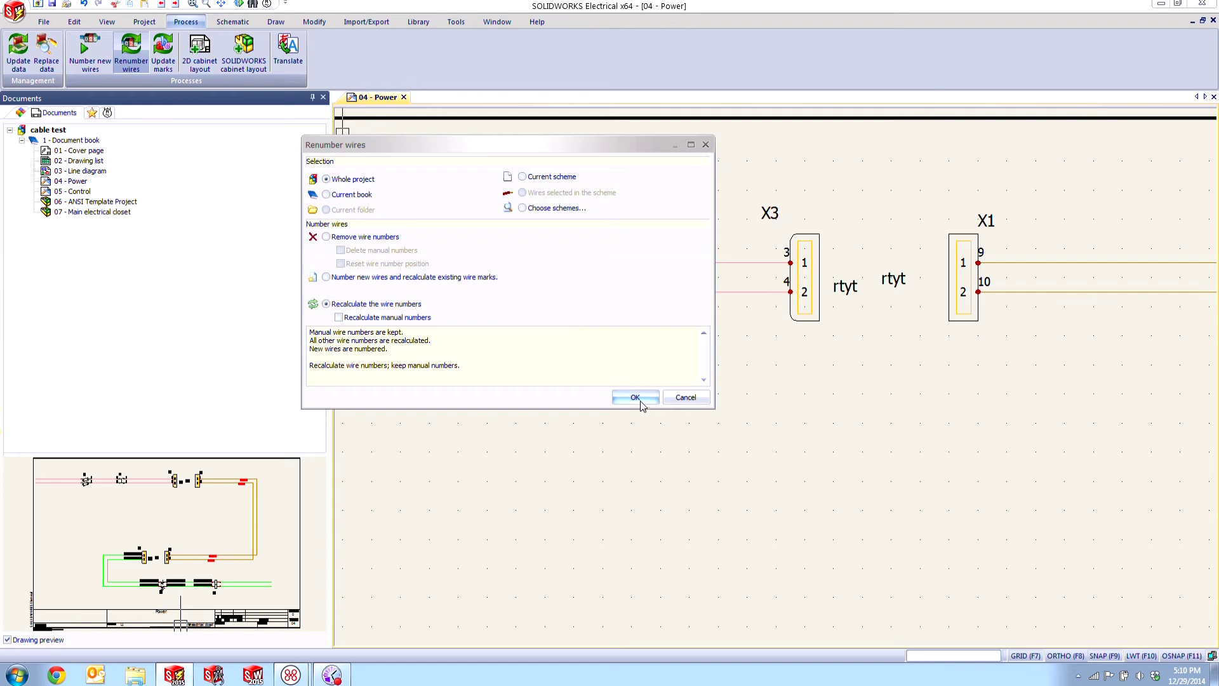
{"action": "left_click", "coordinate": [635, 397]}
{"action": "left_click", "coordinate": [490, 321]}
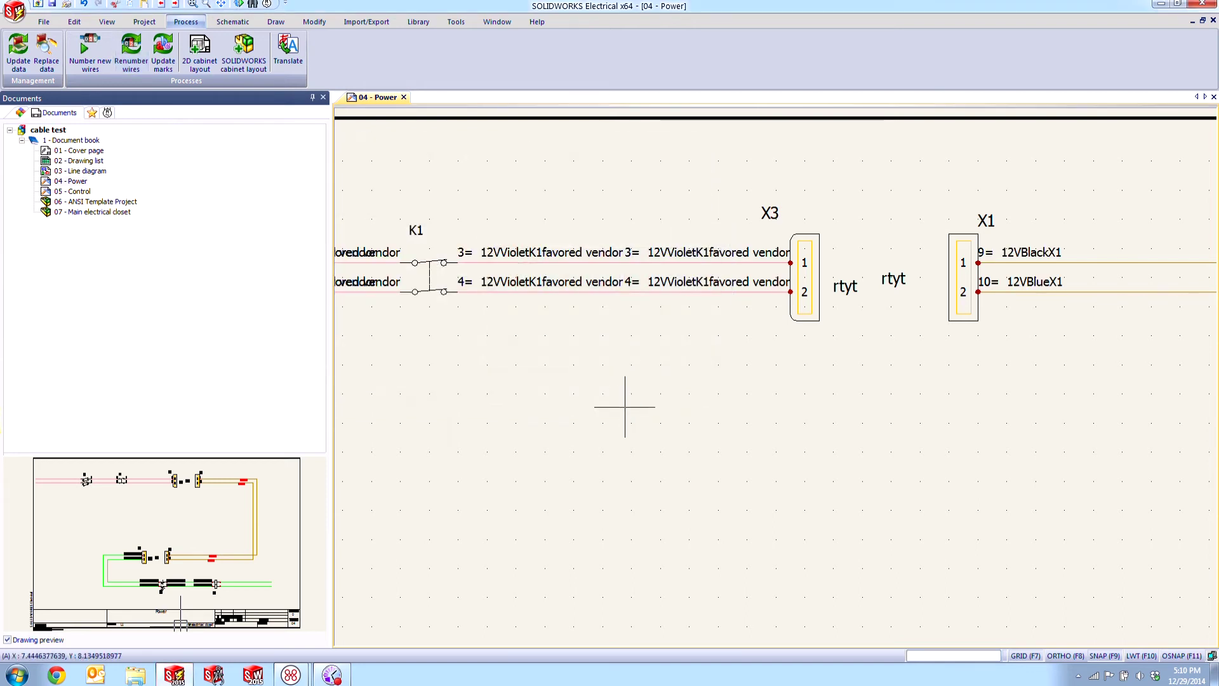
Step: Set User data 1 of the 12V wire style to "placeholder" through the upper wire between K1 and X3
{"action": "middle_click_drag", "start_coordinate": [604, 409], "coordinate": [583, 489]}
{"action": "scroll", "coordinate": [498, 292], "scroll_direction": "up", "scroll_amount": 5}
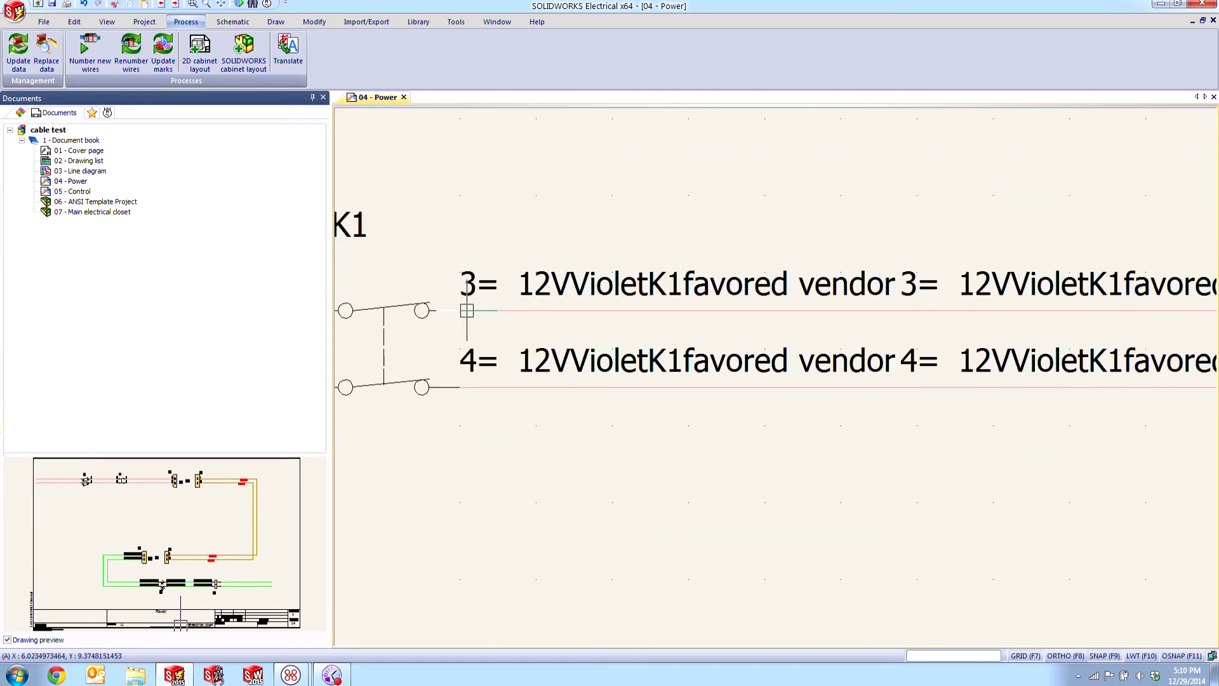
{"action": "middle_click_drag", "start_coordinate": [649, 326], "coordinate": [579, 333]}
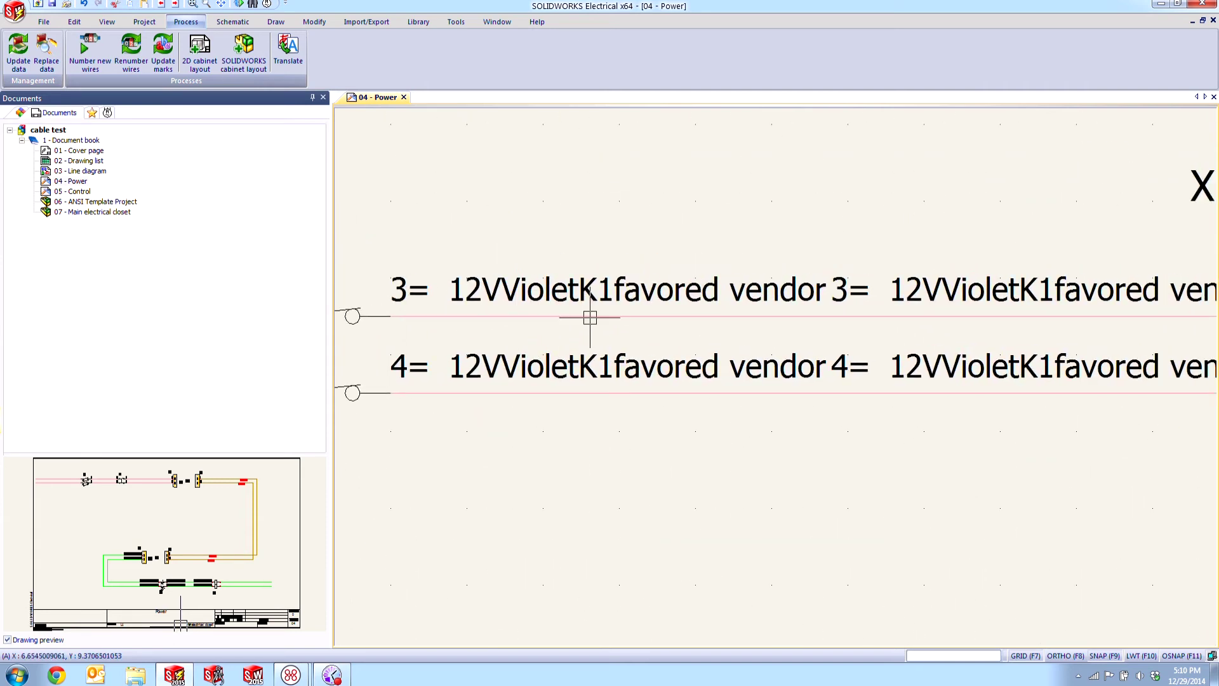
{"action": "middle_click_drag", "start_coordinate": [682, 318], "coordinate": [572, 332]}
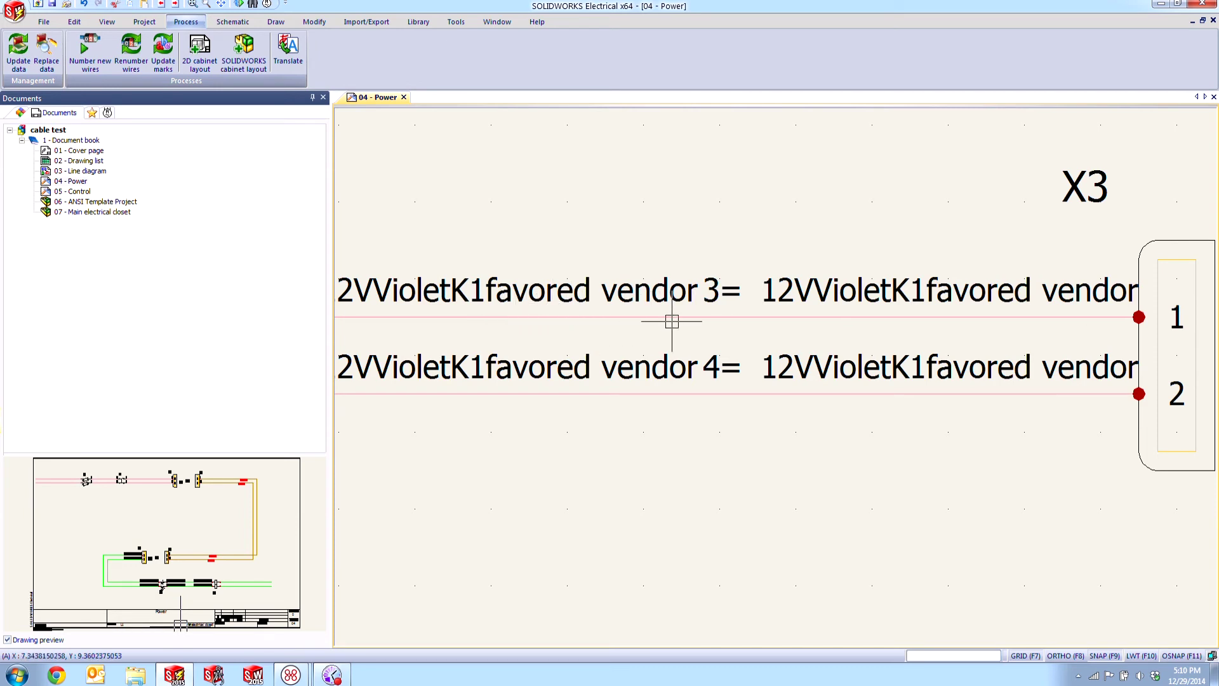
{"action": "right_click", "coordinate": [582, 316]}
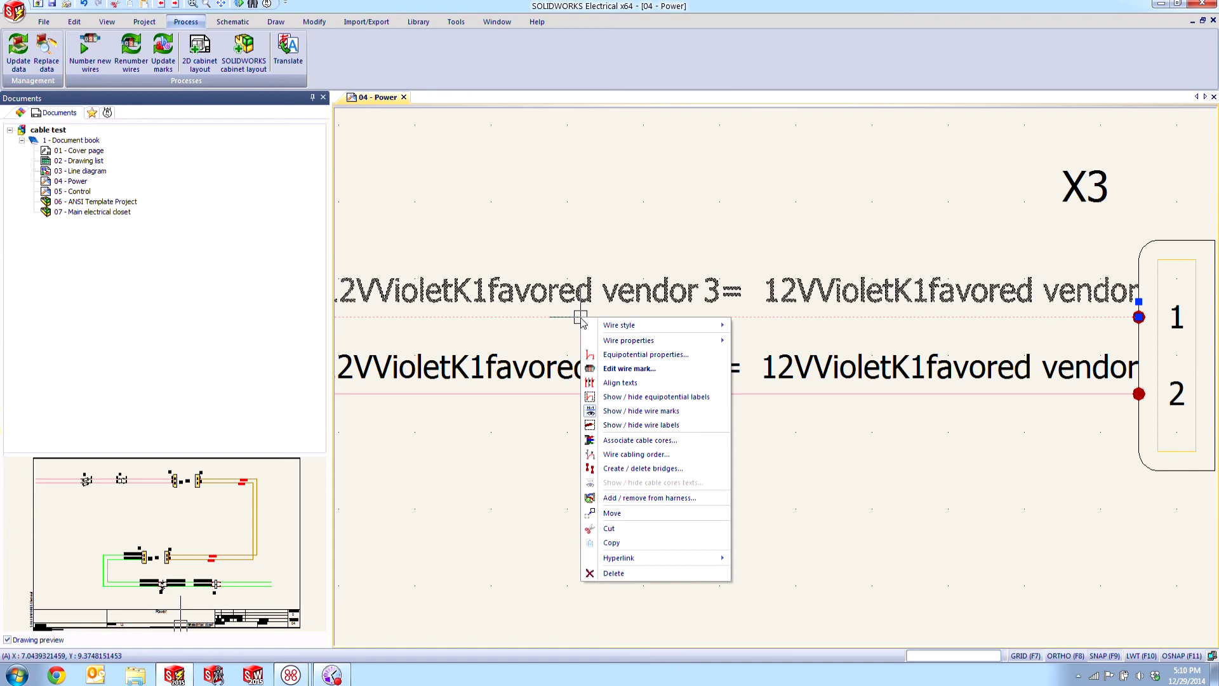
{"action": "mouse_move", "coordinate": [608, 327]}
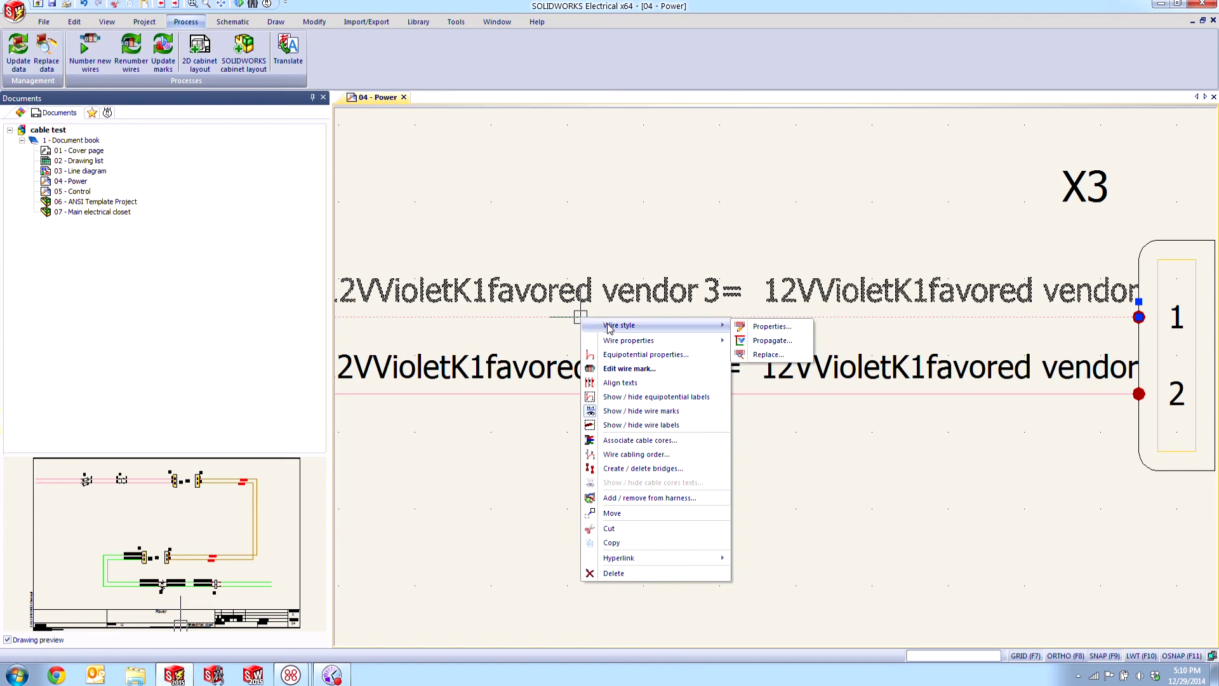
{"action": "left_click", "coordinate": [770, 327]}
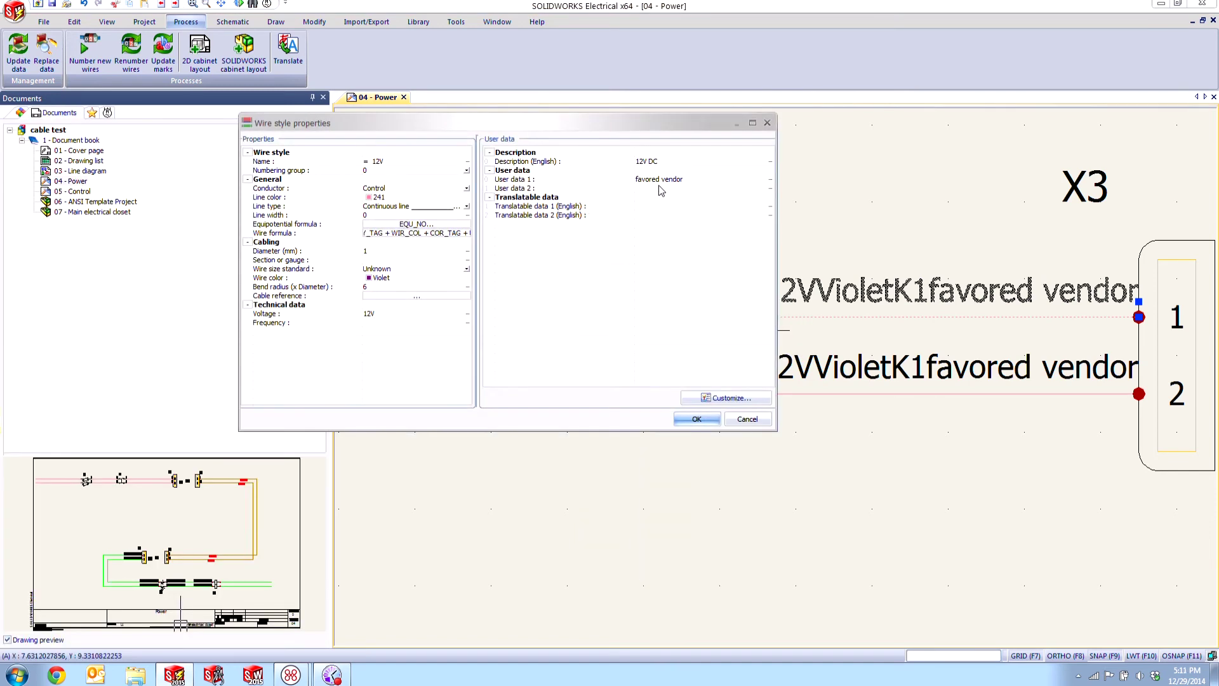
{"action": "left_click", "coordinate": [691, 184]}
{"action": "type", "text": "placeholder"}
{"action": "left_click", "coordinate": [696, 419]}
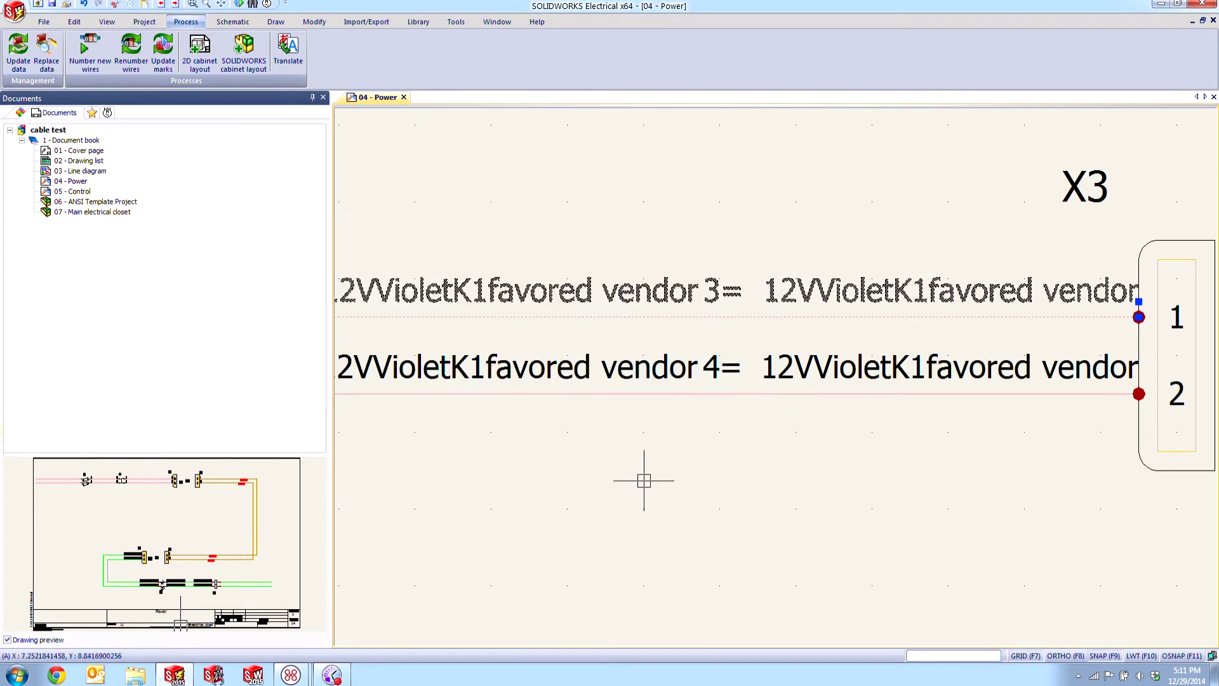
Step: Recalculate the wire numbers across the whole project again, keeping manual numbers, to refresh the wire marks
{"action": "left_click", "coordinate": [133, 54]}
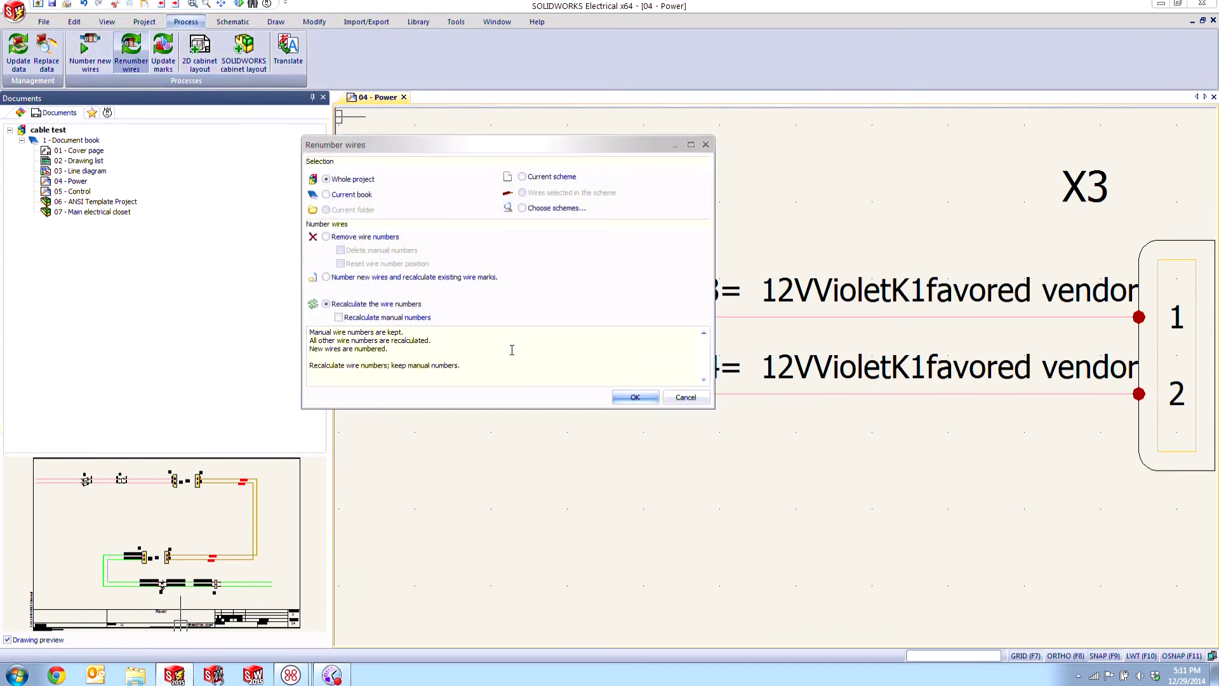
{"action": "left_click", "coordinate": [635, 397]}
{"action": "left_click", "coordinate": [485, 320]}
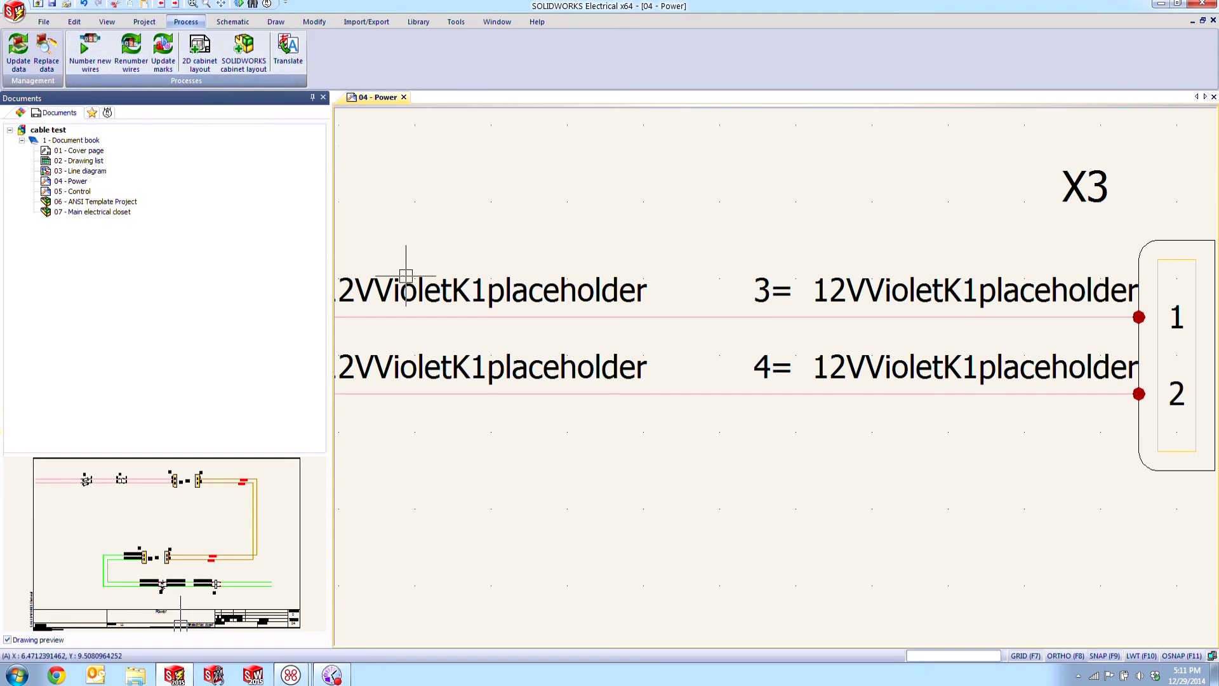
Step: Reopen the 12V wire style's wire mark formula from the upper wire at X3 and clear the whole formula
{"action": "left_click", "coordinate": [648, 317]}
{"action": "right_click", "coordinate": [647, 318]}
{"action": "mouse_move", "coordinate": [731, 327]}
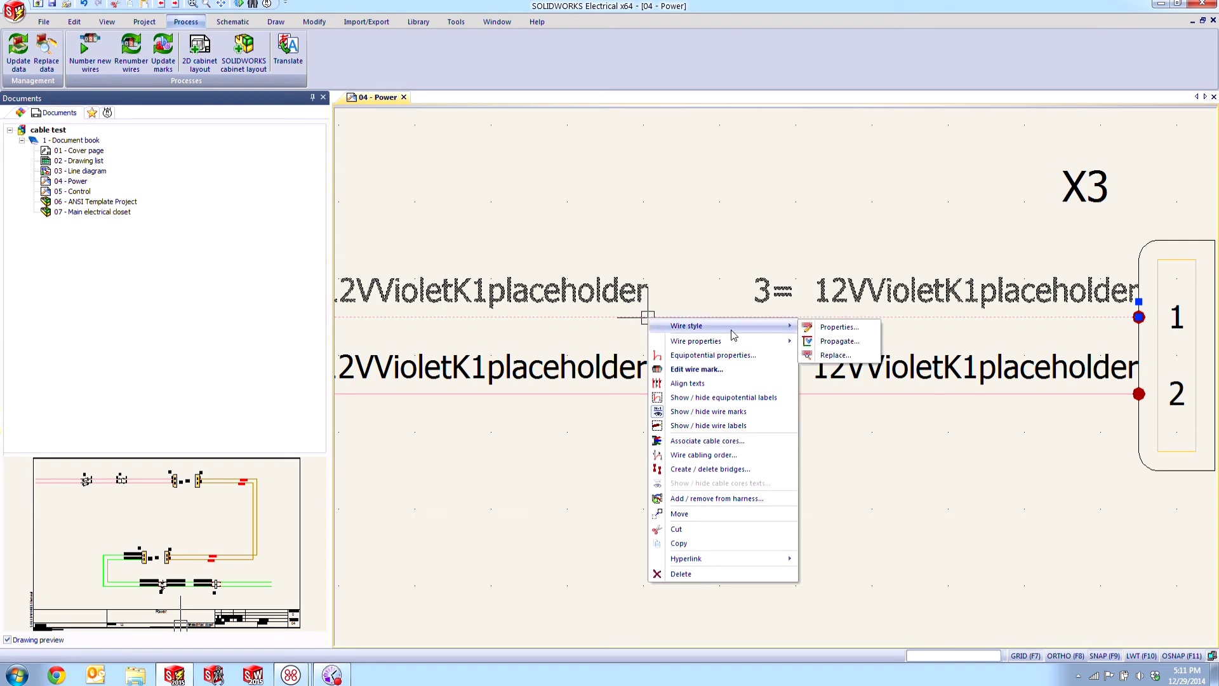
{"action": "left_click", "coordinate": [838, 327]}
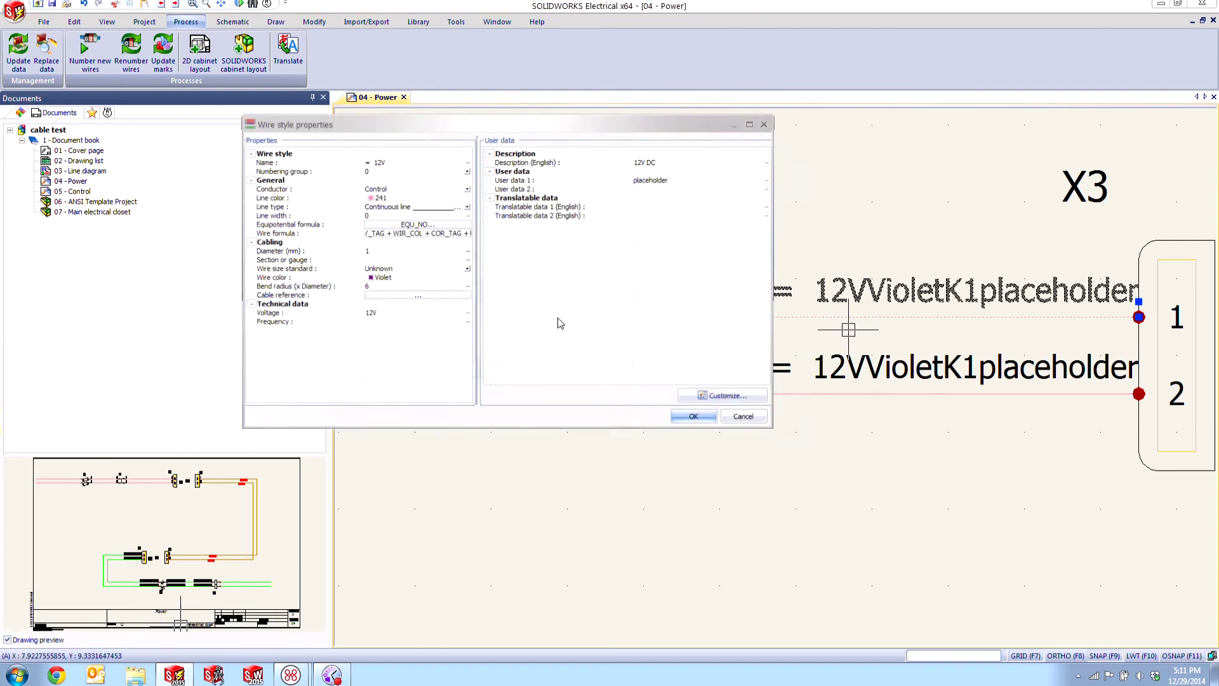
{"action": "left_click", "coordinate": [436, 235]}
{"action": "left_click", "coordinate": [469, 234]}
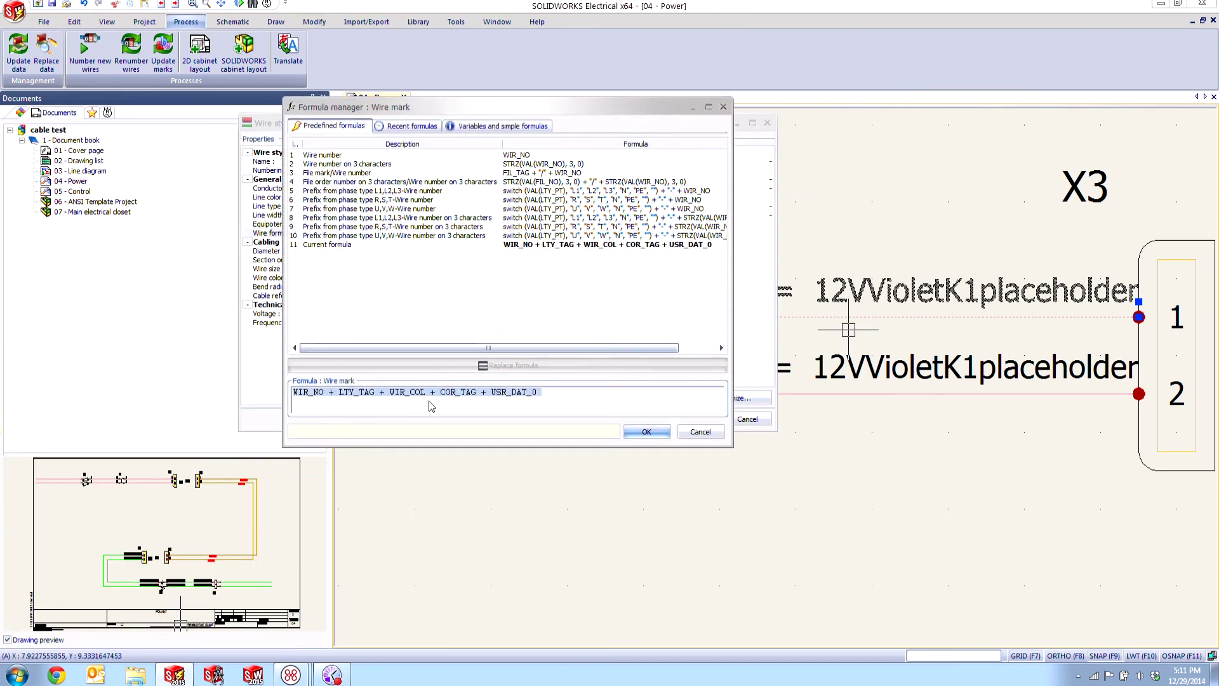
{"action": "left_click", "coordinate": [582, 397]}
{"action": "triple_click", "coordinate": [391, 398]}
{"action": "key", "text": "Delete"}
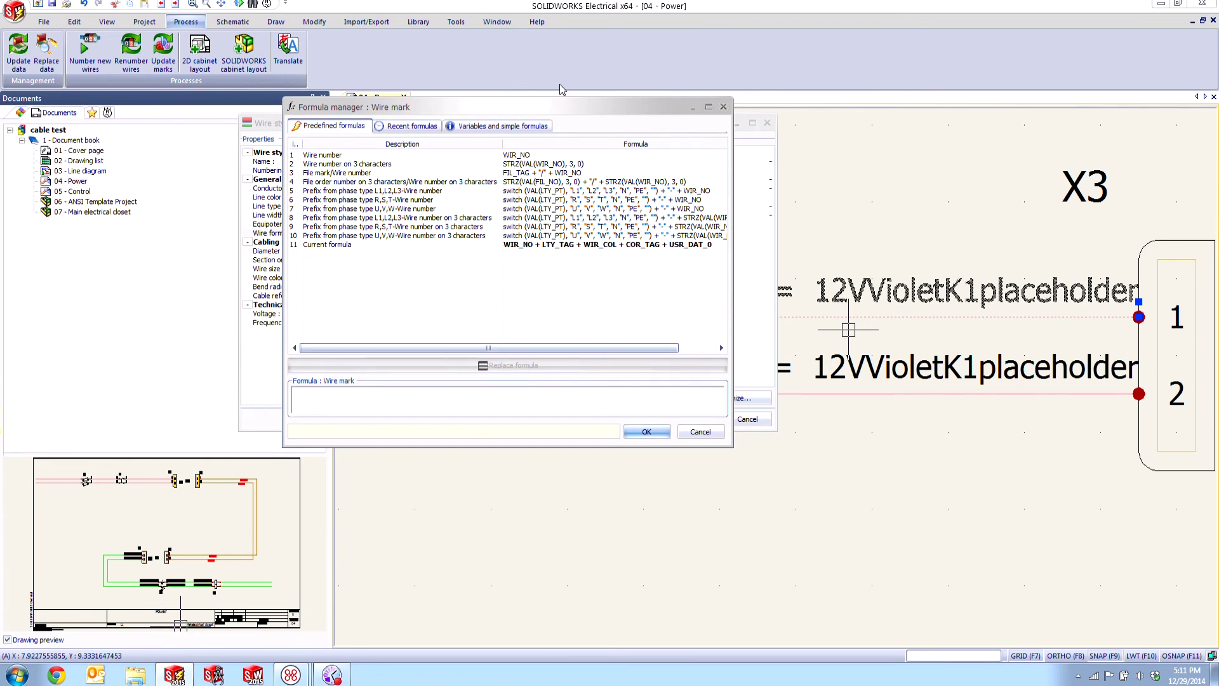
Step: Insert the wire number variable WIR_NO into the empty wire mark formula
{"action": "left_click", "coordinate": [498, 125]}
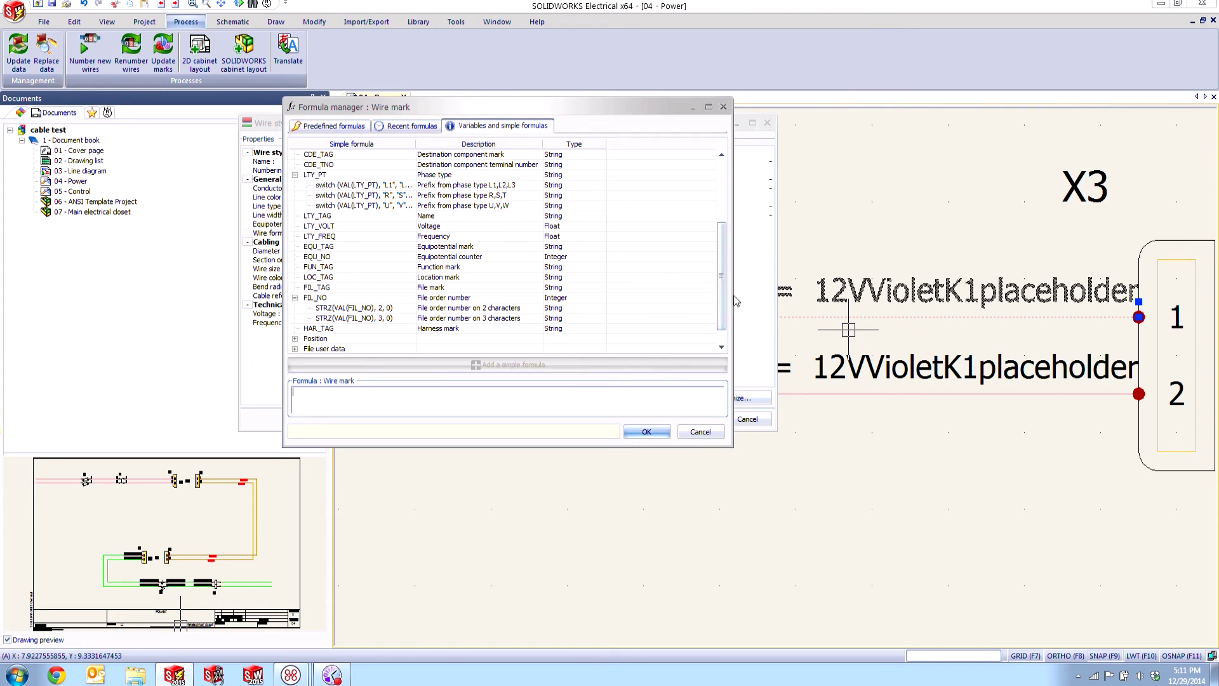
{"action": "left_click_drag", "start_coordinate": [722, 260], "coordinate": [721, 199]}
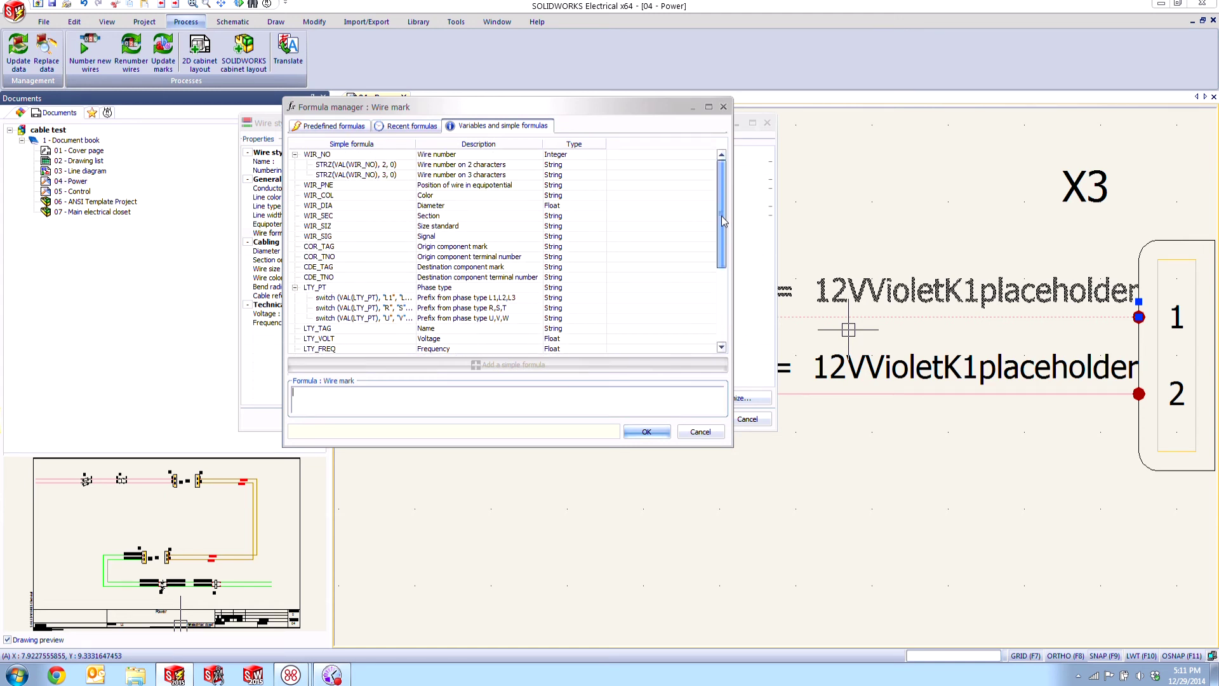
{"action": "left_click", "coordinate": [424, 156]}
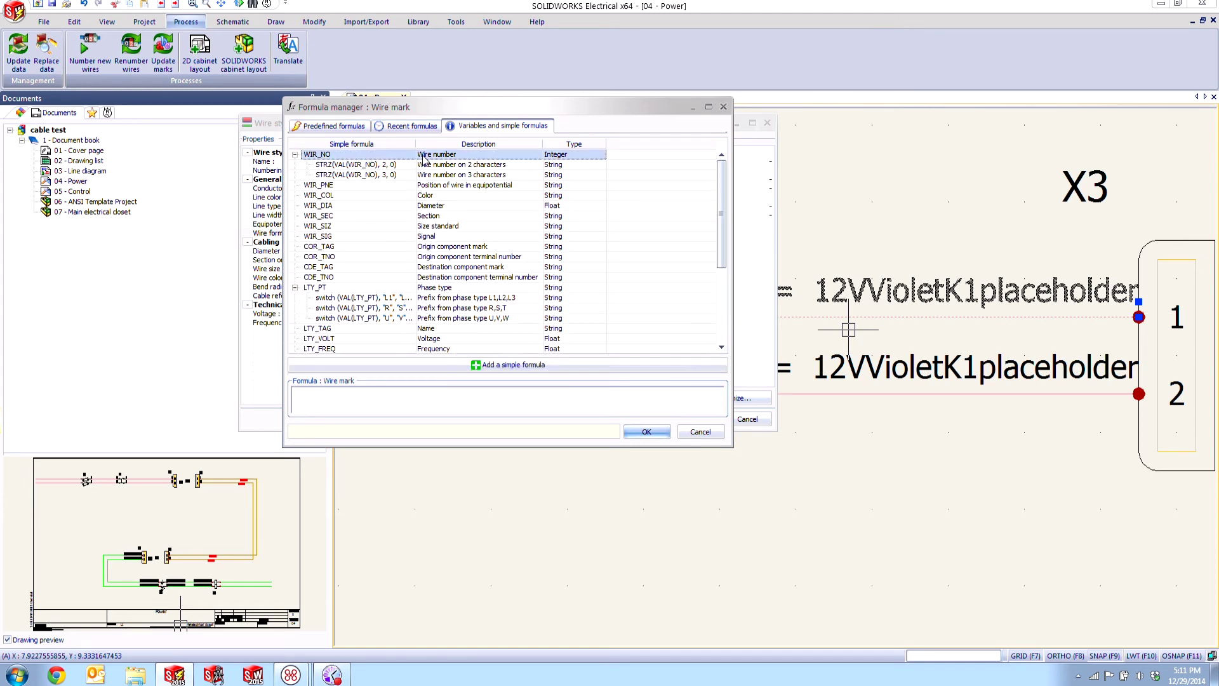
{"action": "left_click", "coordinate": [491, 372]}
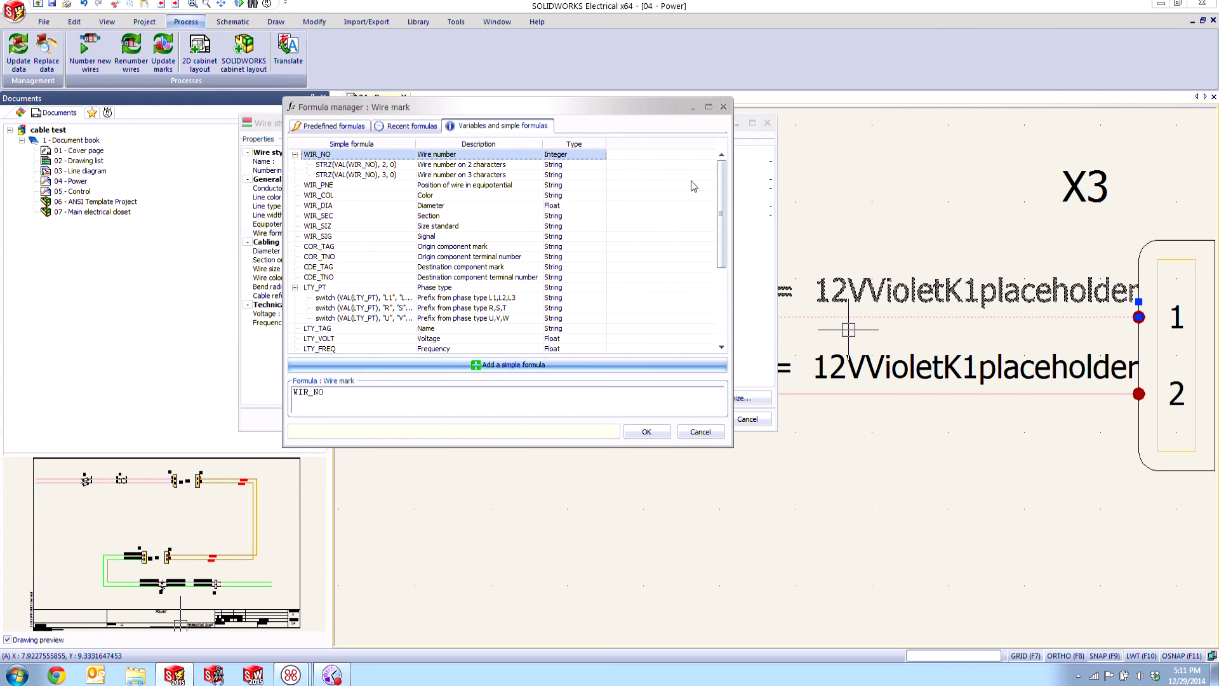
Step: Add the wire color variable WIR_COL after WIR_NO in the wire mark formula and apply the changed 12V wire style
{"action": "scroll", "coordinate": [718, 190], "scroll_direction": "down", "scroll_amount": 1}
{"action": "left_click", "coordinate": [431, 177]}
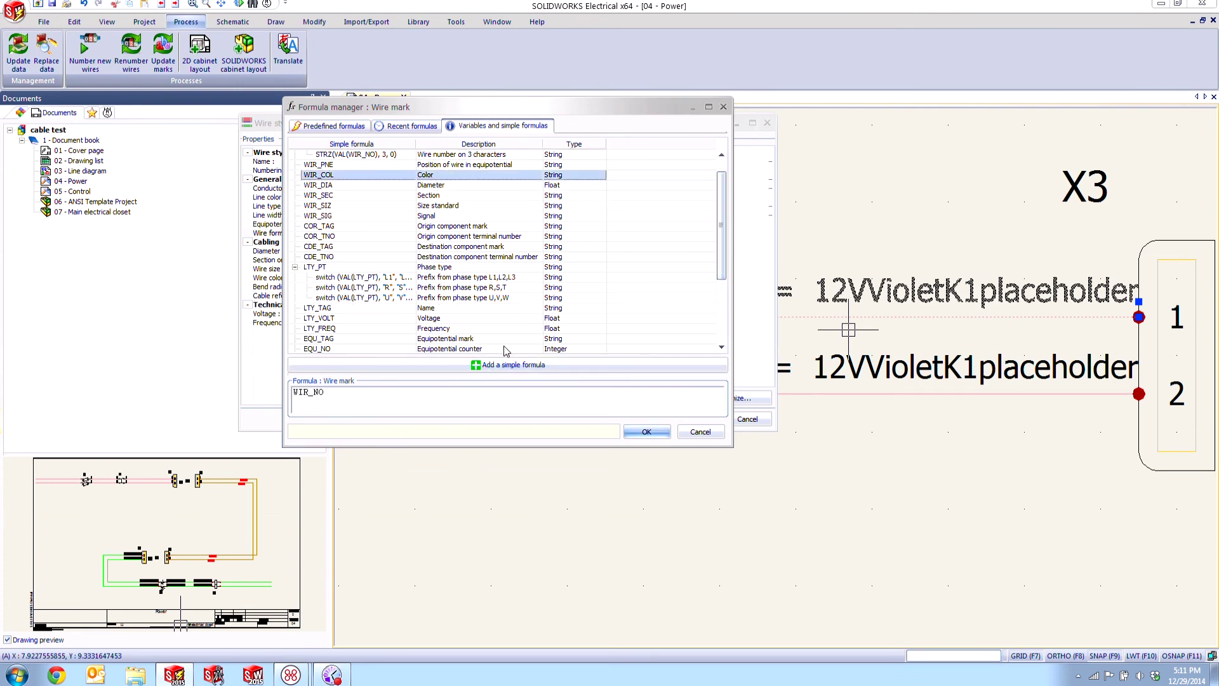
{"action": "left_click", "coordinate": [504, 365]}
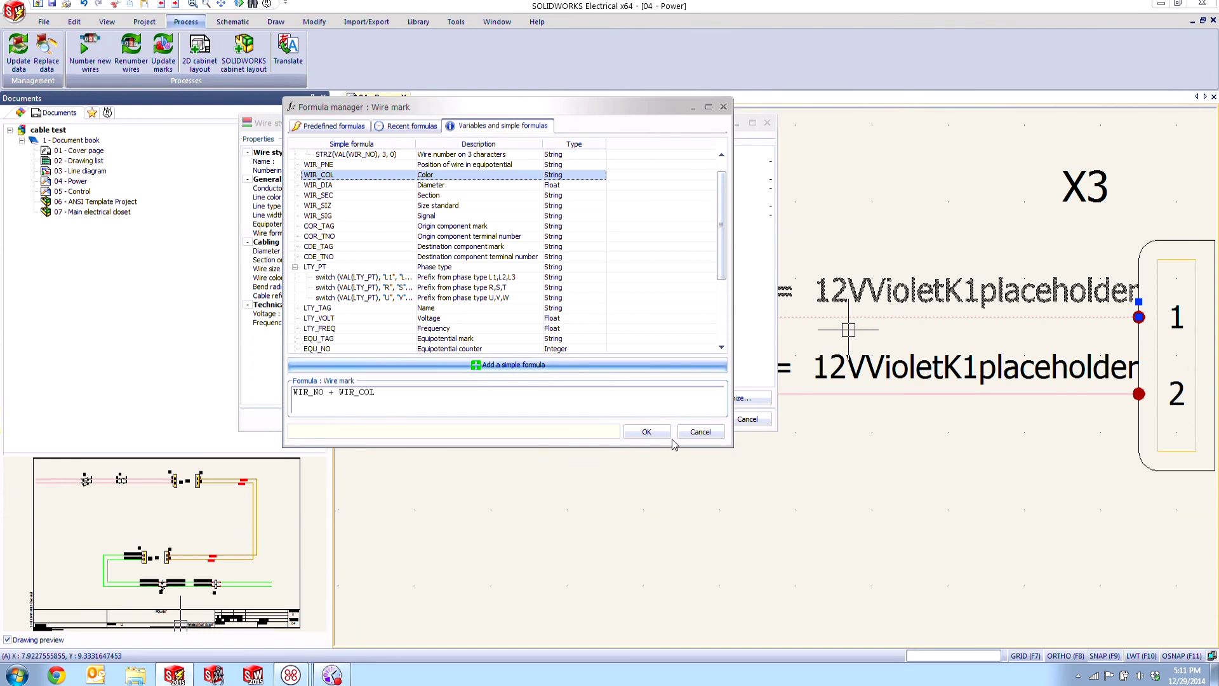
{"action": "left_click", "coordinate": [646, 433]}
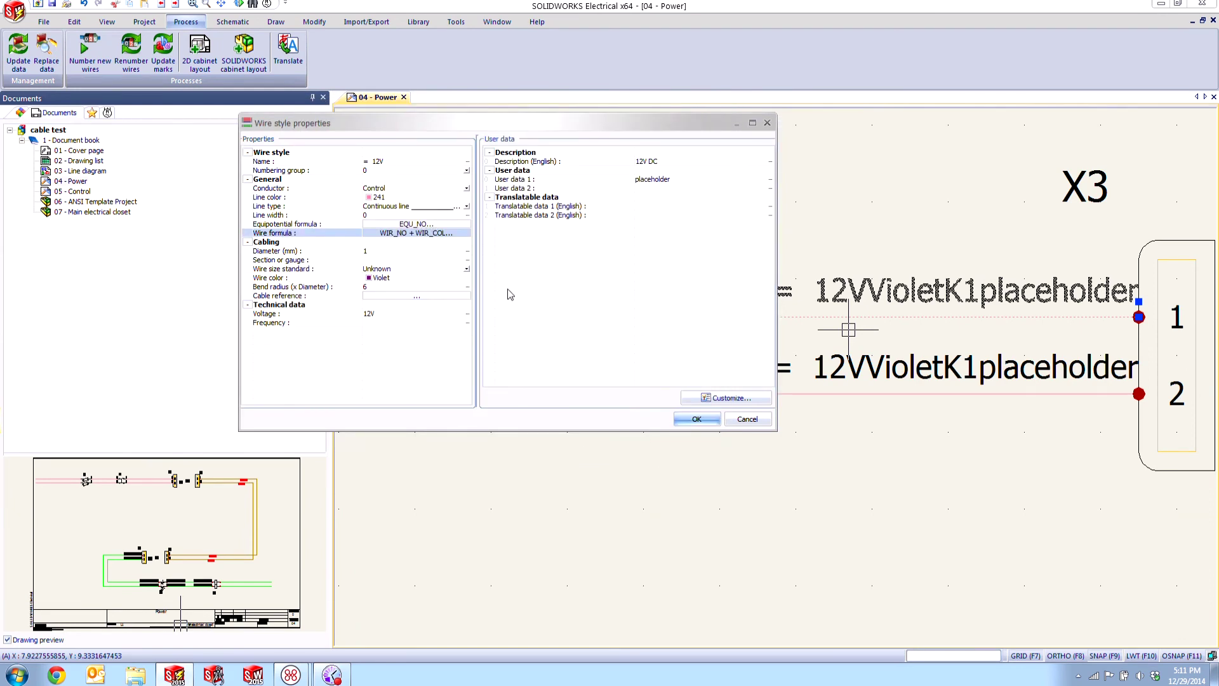
{"action": "left_click", "coordinate": [698, 420]}
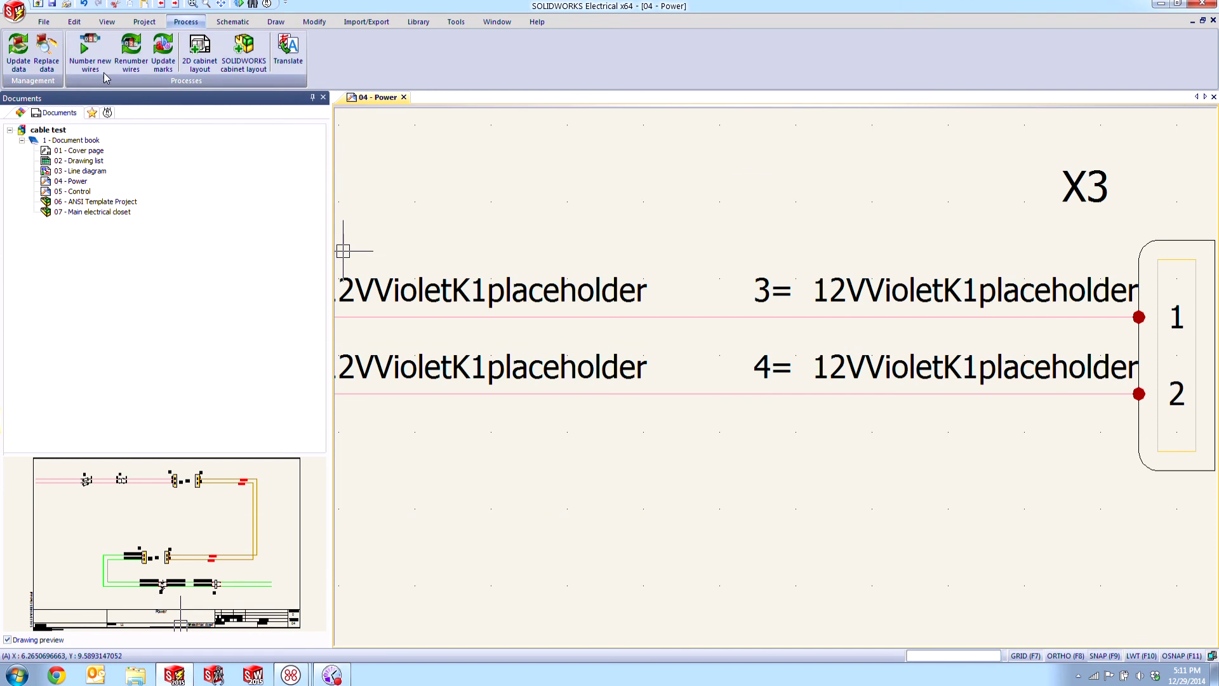
Step: Renumber the wires of the whole project with recalculated wire numbers, keeping manual ones, and check the marks around K1 and X3
{"action": "left_click", "coordinate": [131, 52]}
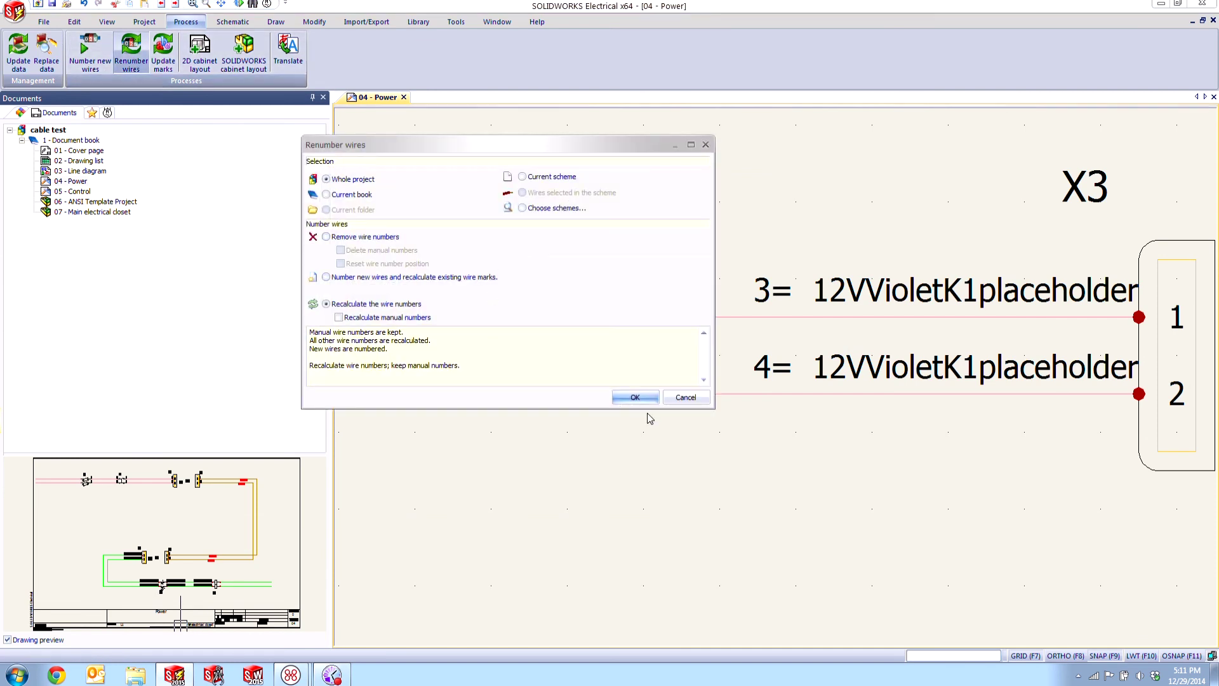
{"action": "left_click", "coordinate": [635, 397]}
{"action": "left_click", "coordinate": [489, 322]}
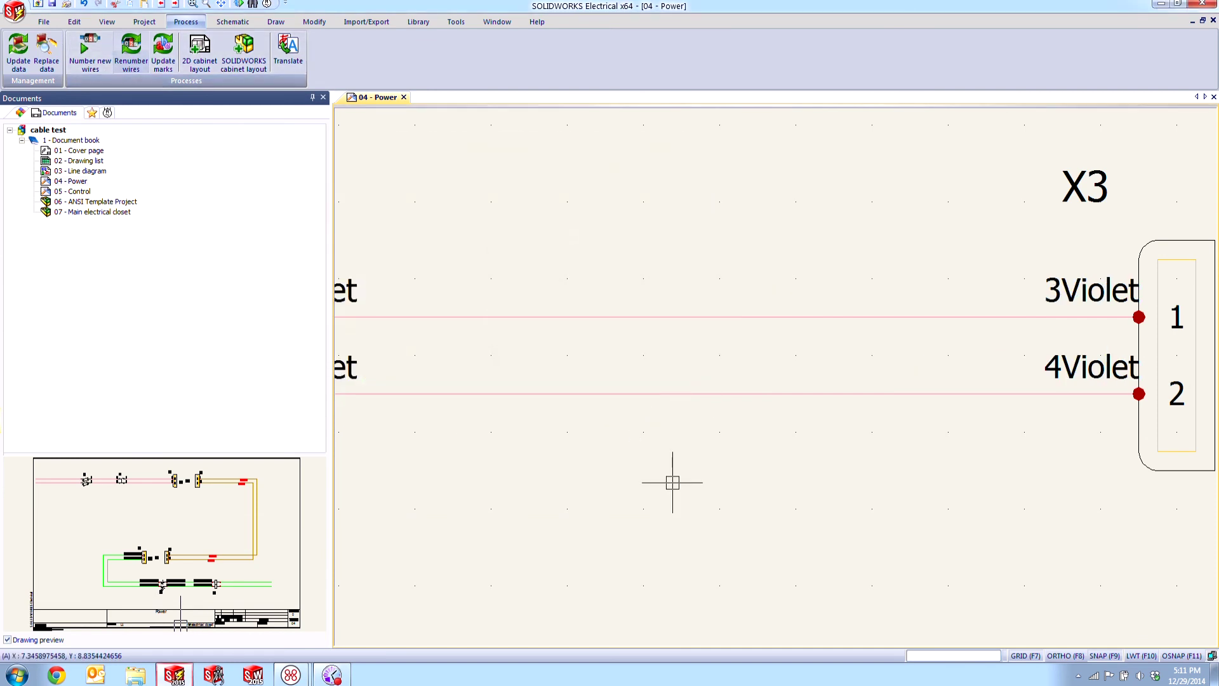
{"action": "scroll", "coordinate": [635, 381], "scroll_direction": "down", "scroll_amount": 2}
{"action": "scroll", "coordinate": [508, 324], "scroll_direction": "up", "scroll_amount": 3}
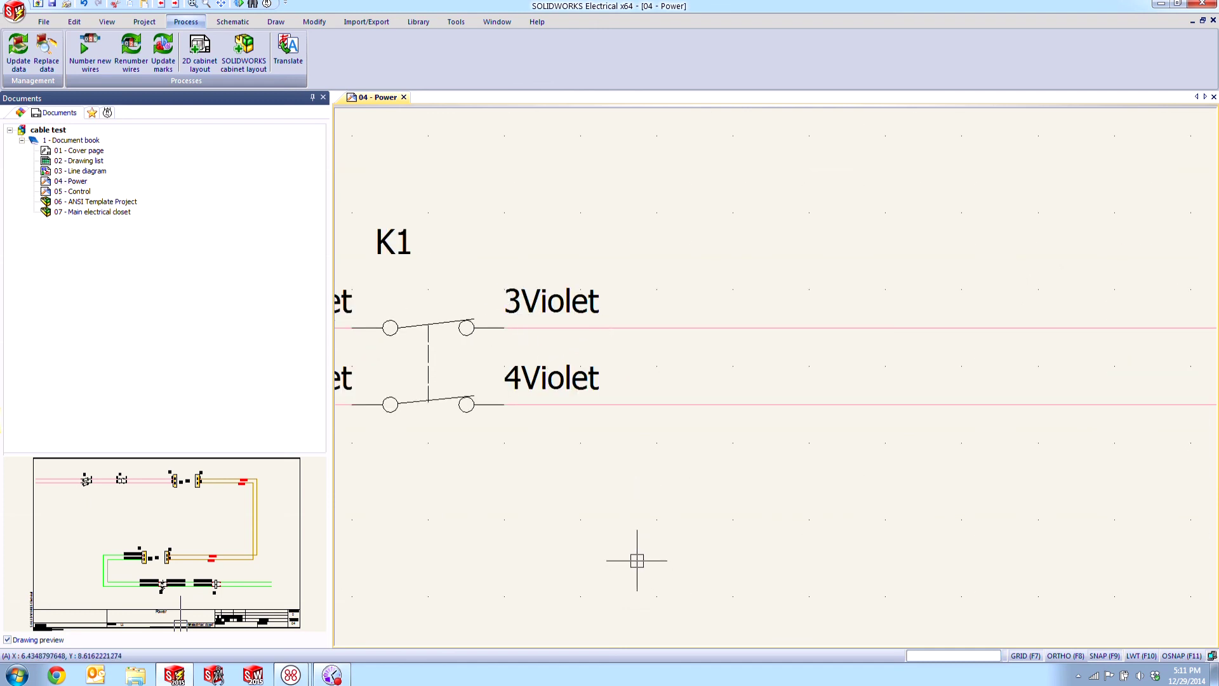
{"action": "scroll", "coordinate": [594, 506], "scroll_direction": "down", "scroll_amount": 3}
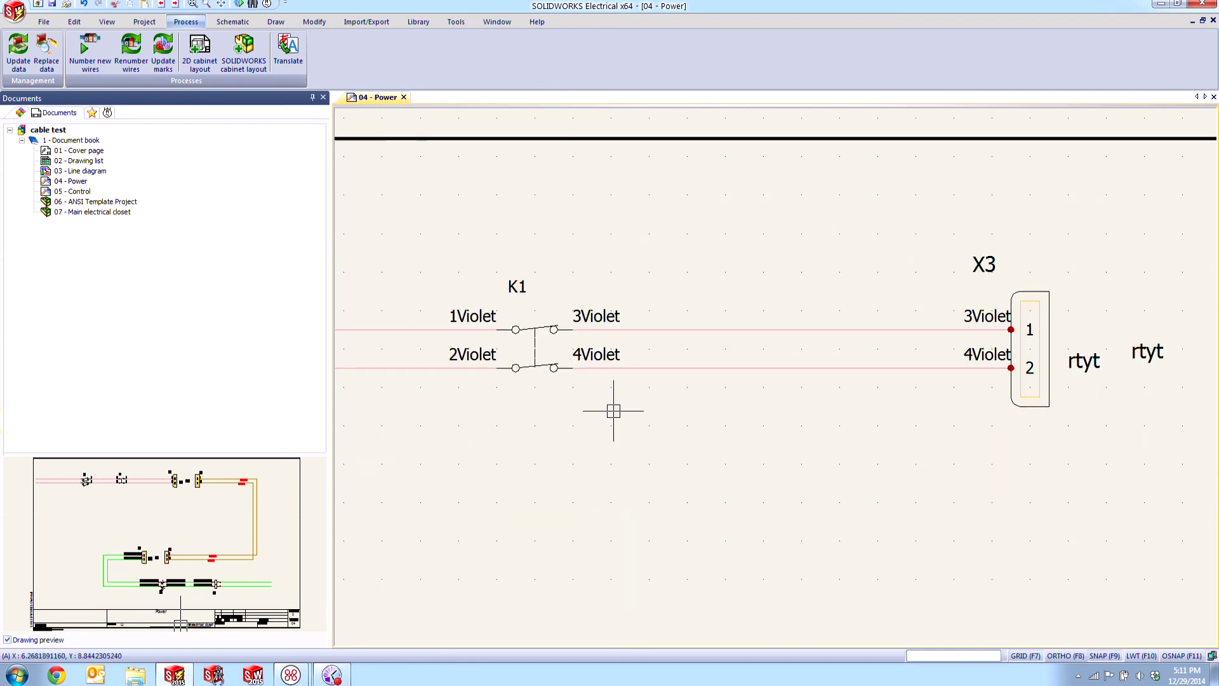